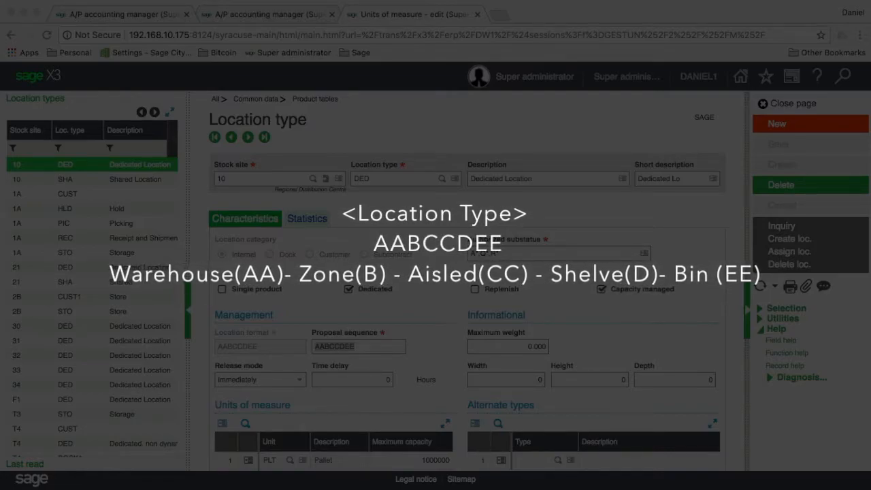
Step: Scroll site 10's DED location type form down to its Units of measure grid
{"action": "scroll", "coordinate": [355, 393], "scroll_direction": "down", "scroll_amount": 1}
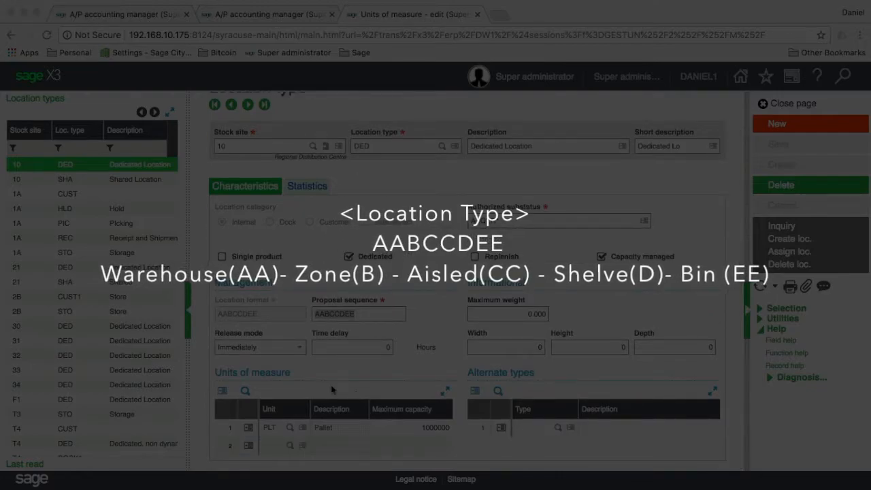
Step: Review the second unit-of-measure line of site 10's DED location type
{"action": "left_click", "coordinate": [330, 441]}
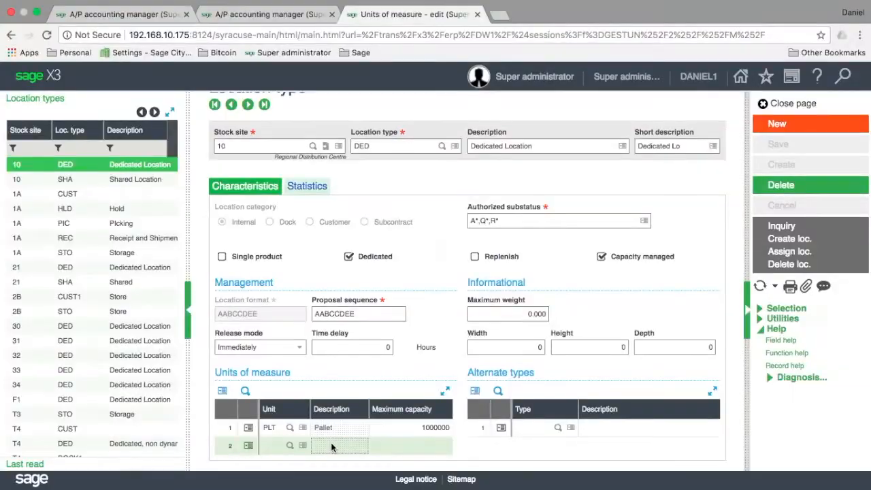
{"action": "left_click", "coordinate": [330, 442]}
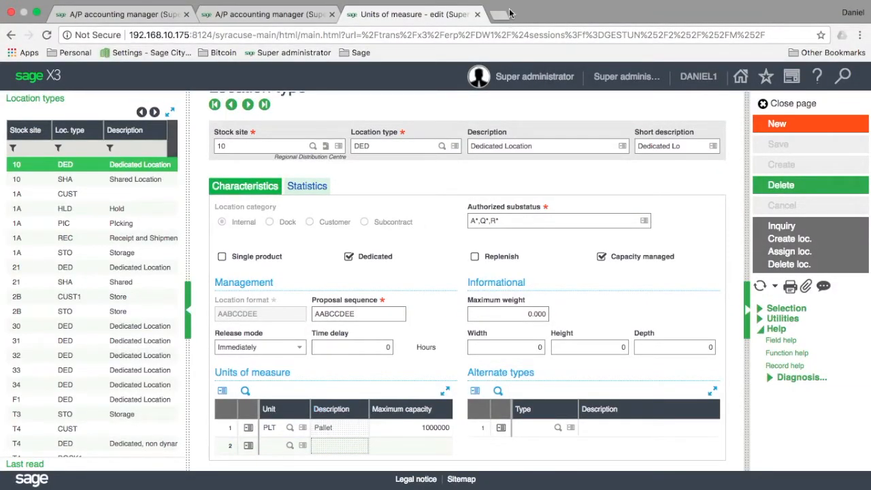
{"action": "mouse_move", "coordinate": [512, 4]}
{"action": "scroll", "coordinate": [151, 258], "scroll_direction": "down", "scroll_amount": 2}
{"action": "scroll", "coordinate": [152, 258], "scroll_direction": "down", "scroll_amount": 1}
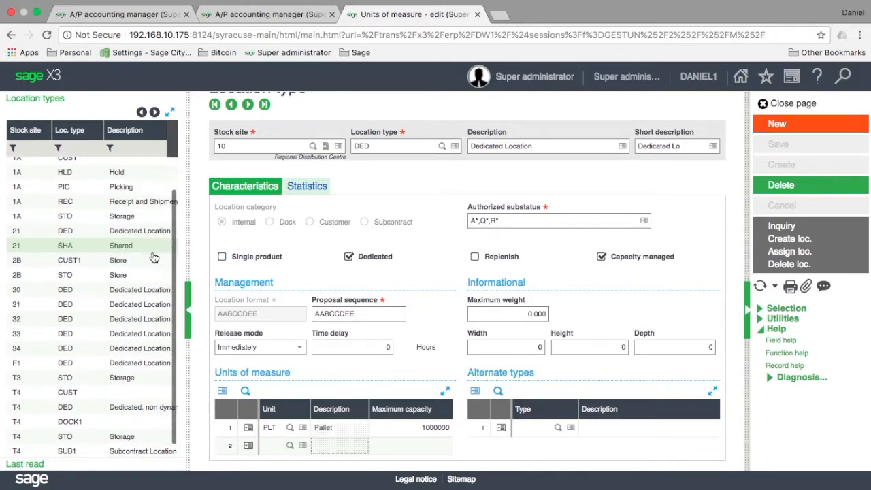
{"action": "scroll", "coordinate": [154, 257], "scroll_direction": "up", "scroll_amount": 1}
{"action": "scroll", "coordinate": [154, 257], "scroll_direction": "up", "scroll_amount": 2}
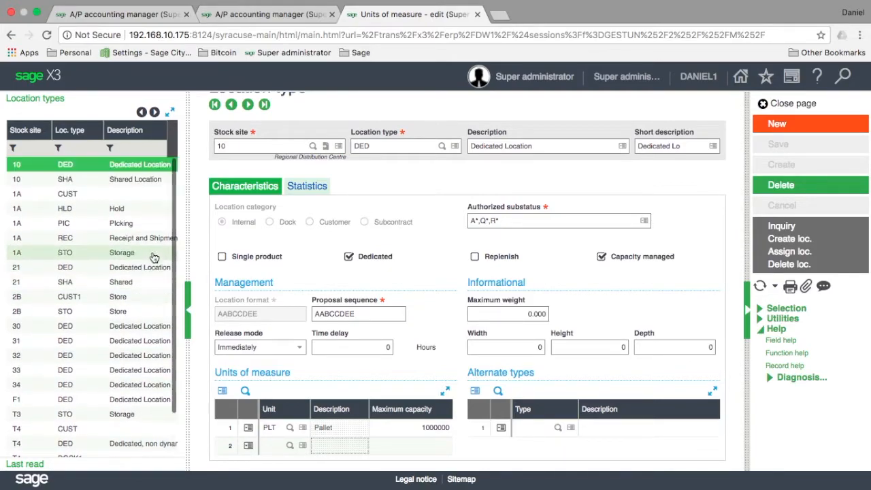
{"action": "scroll", "coordinate": [154, 257], "scroll_direction": "down", "scroll_amount": 2}
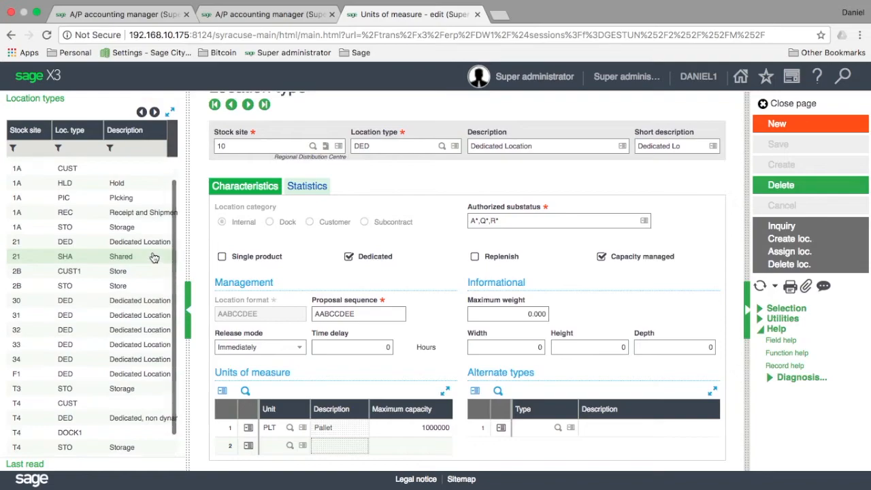
{"action": "scroll", "coordinate": [152, 255], "scroll_direction": "up", "scroll_amount": 1}
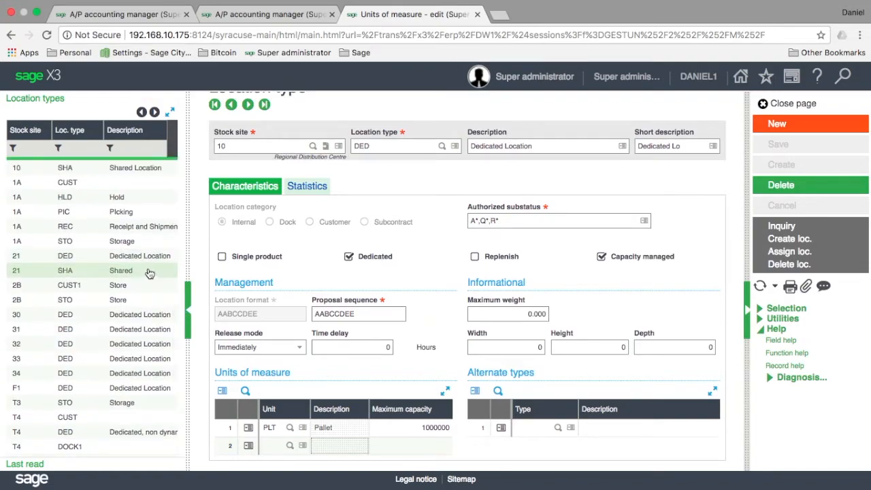
Step: Open site 21's DED location type, then site 30's DED location type
{"action": "left_click", "coordinate": [96, 258]}
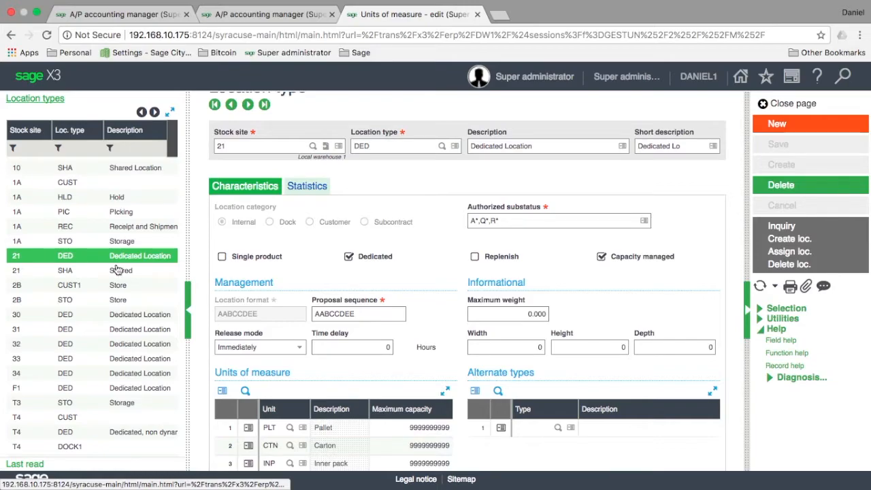
{"action": "scroll", "coordinate": [147, 285], "scroll_direction": "down", "scroll_amount": 1}
{"action": "scroll", "coordinate": [323, 386], "scroll_direction": "down", "scroll_amount": 1}
{"action": "scroll", "coordinate": [322, 386], "scroll_direction": "up", "scroll_amount": 2}
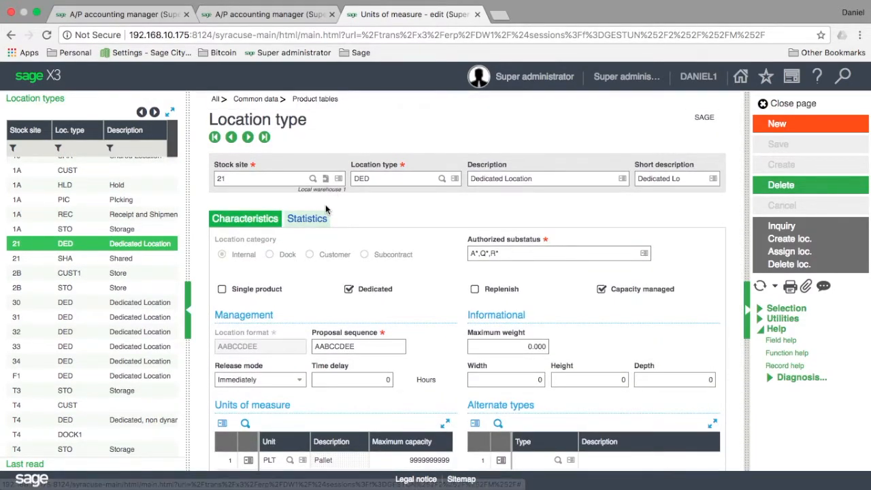
{"action": "scroll", "coordinate": [326, 204], "scroll_direction": "down", "scroll_amount": 2}
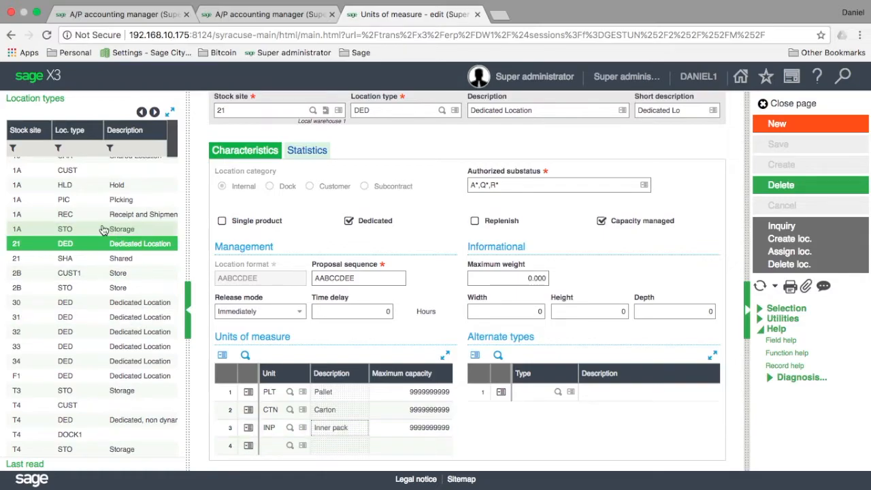
{"action": "left_click", "coordinate": [87, 306]}
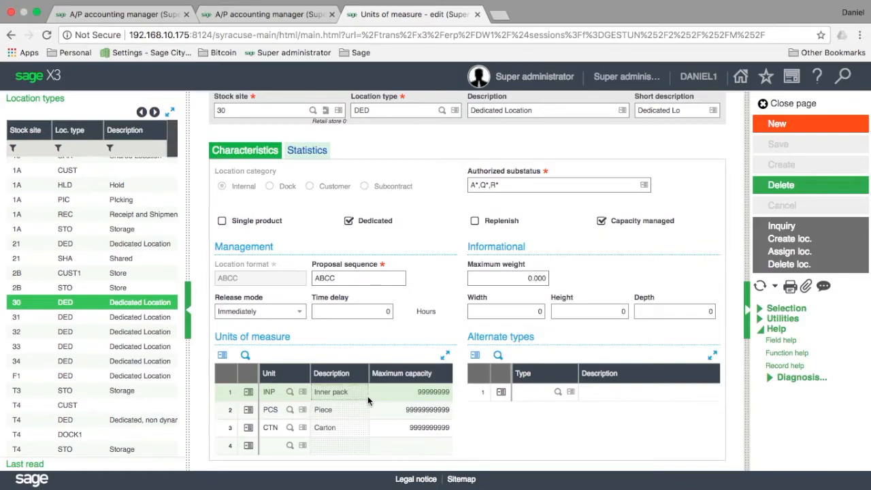
Step: Select the Carton unit line on site 30's DED location type
{"action": "left_click", "coordinate": [365, 428]}
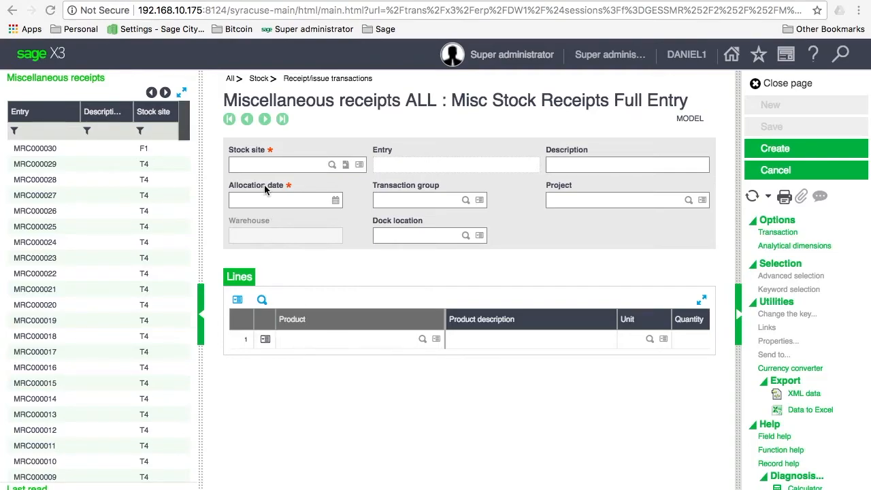
Step: Enter stock site F1 and accept the 10/25/17 date in the receipt header
{"action": "left_click", "coordinate": [261, 166]}
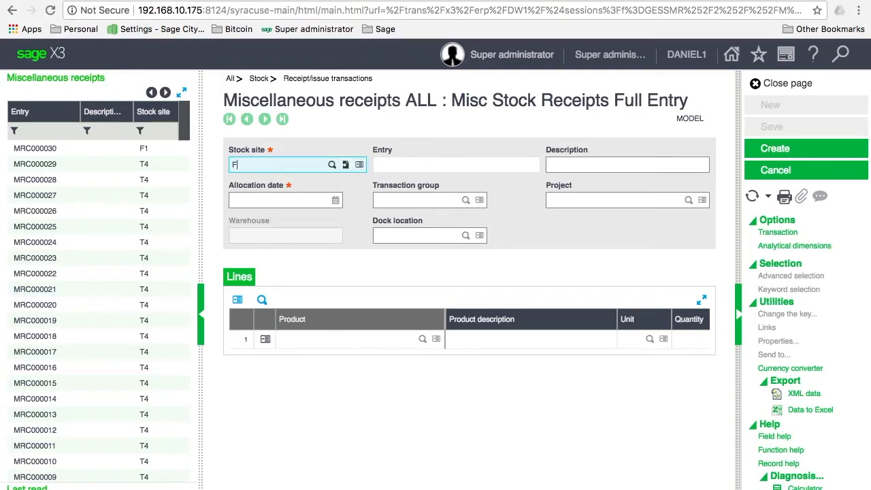
{"action": "key", "text": "Tab"}
{"action": "key", "text": "Tab"}
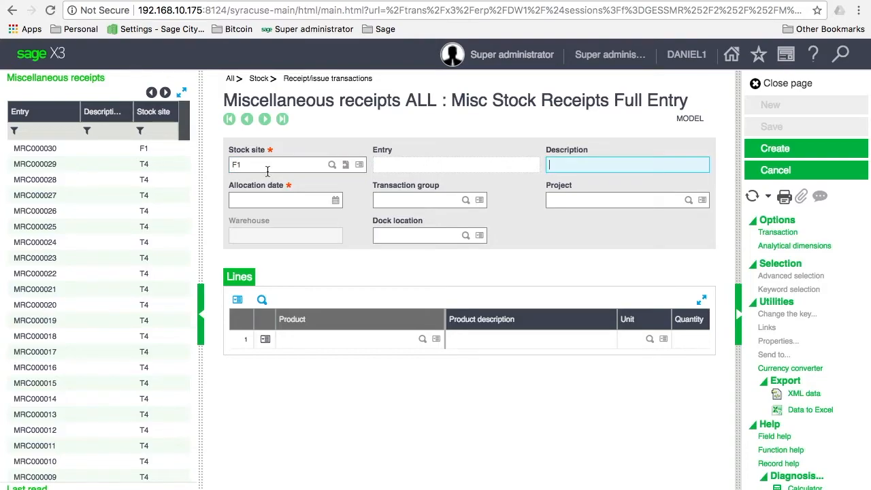
{"action": "key", "text": "Tab"}
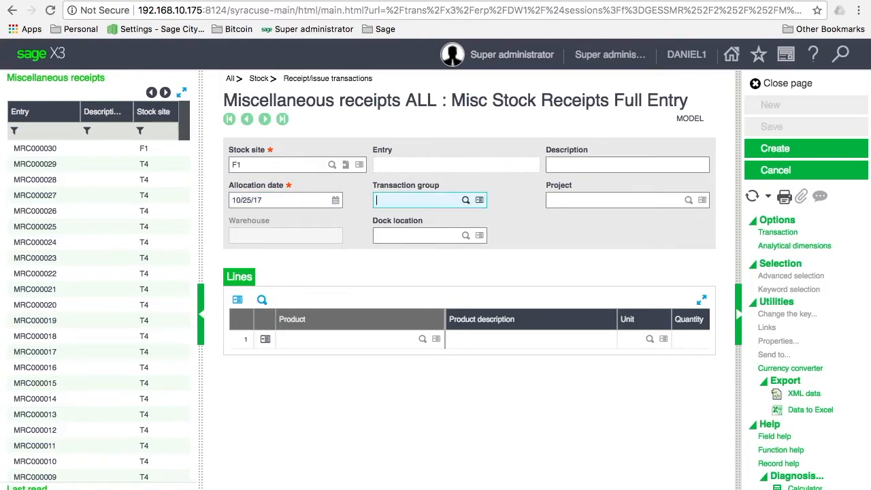
{"action": "key", "text": "Tab"}
{"action": "key", "text": "Tab"}
{"action": "key", "text": "Tab"}
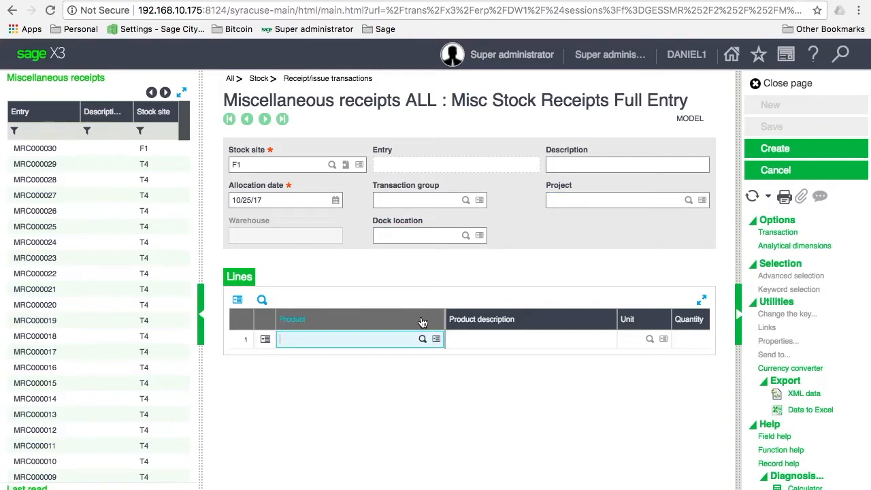
Step: Add LAPTOP1 as line 1's product and show the lines grid full page
{"action": "left_click", "coordinate": [264, 338]}
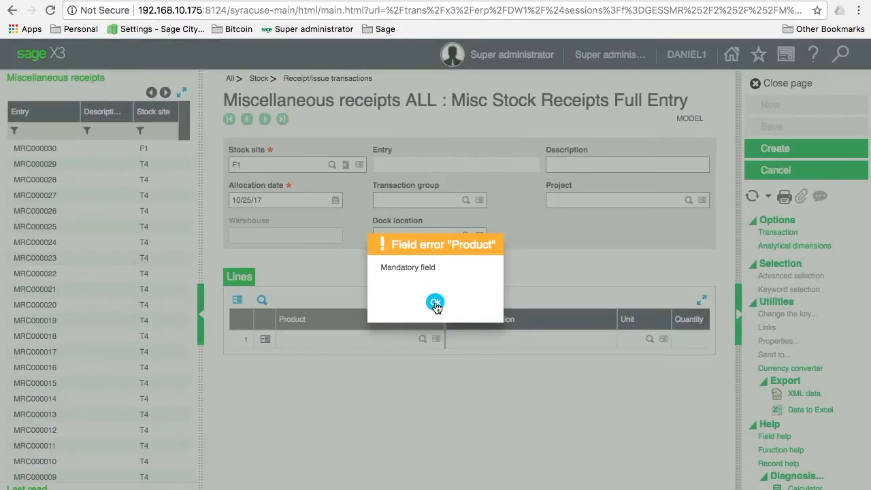
{"action": "left_click", "coordinate": [426, 304]}
{"action": "type", "text": "AL"}
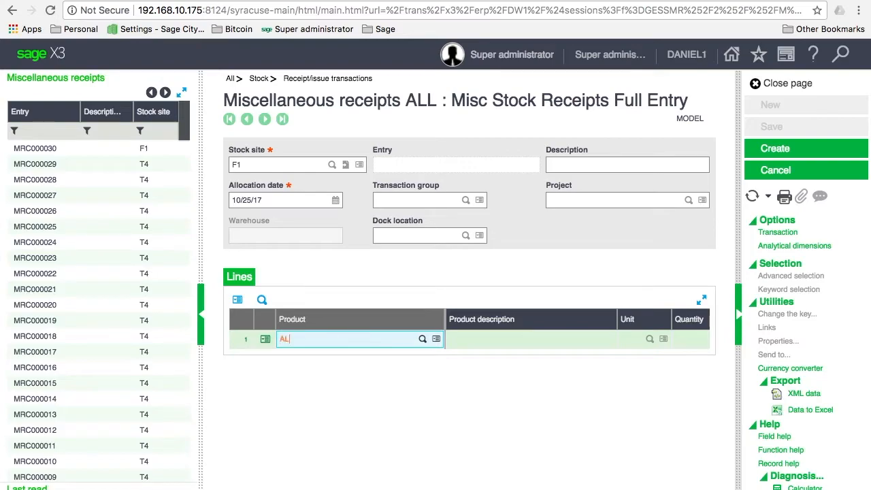
{"action": "type", "text": "PTOP1"}
{"action": "key", "text": "Tab"}
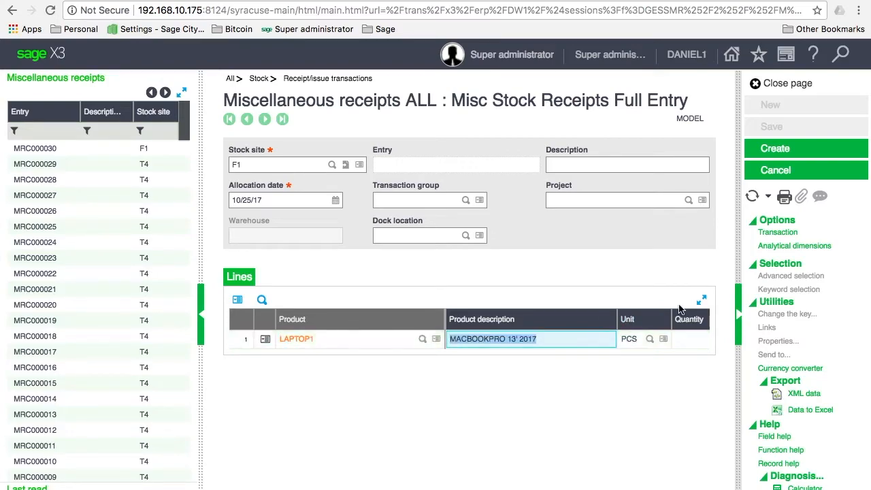
{"action": "left_click", "coordinate": [702, 301]}
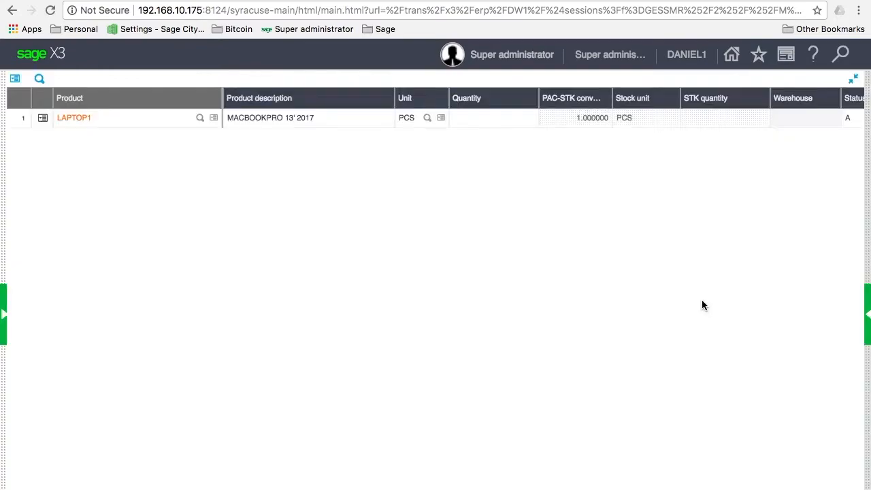
Step: Set line 1's unit to pallets of 360 PCS with a quantity of 10
{"action": "left_click", "coordinate": [335, 121]}
{"action": "key", "text": "Tab"}
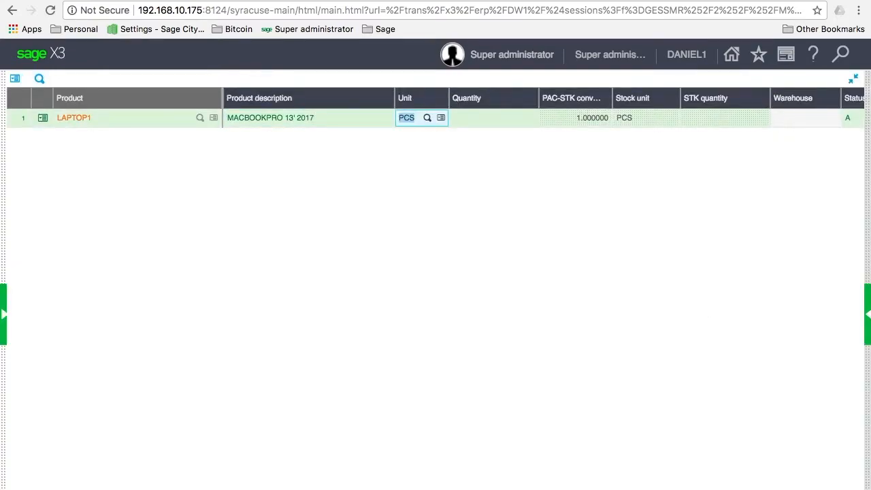
{"action": "left_click", "coordinate": [429, 119]}
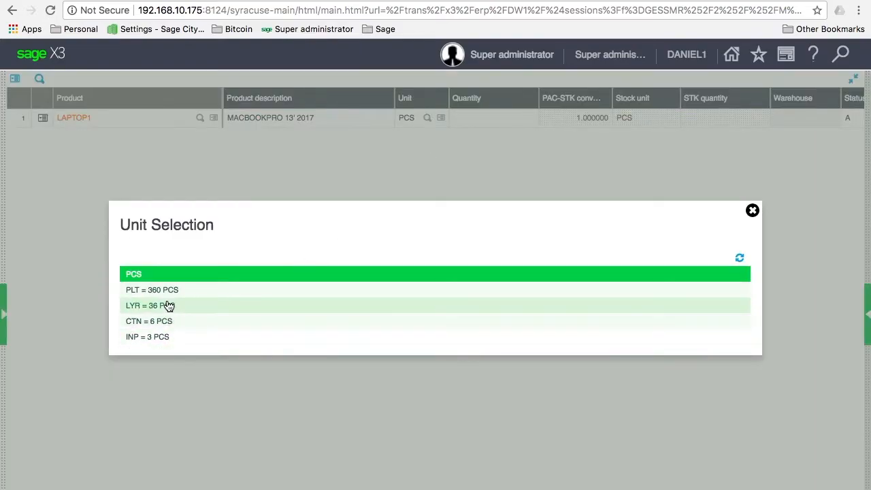
{"action": "left_click", "coordinate": [174, 292]}
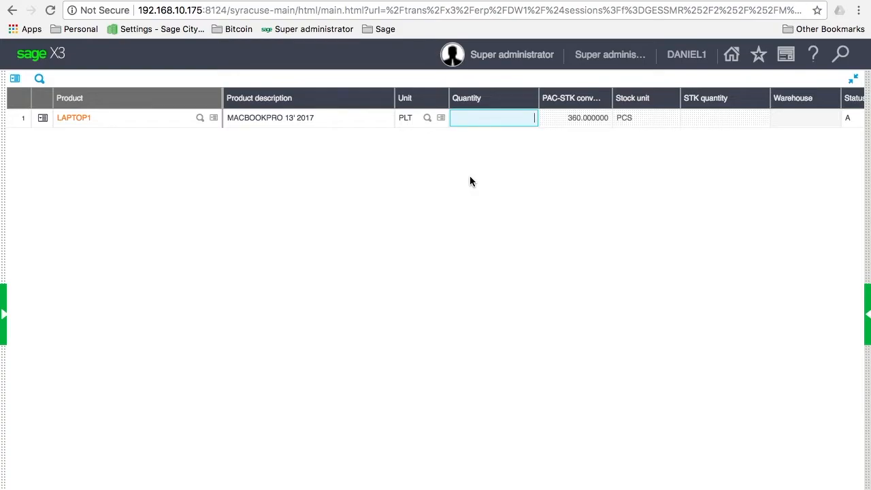
{"action": "type", "text": "10"}
{"action": "key", "text": "Tab"}
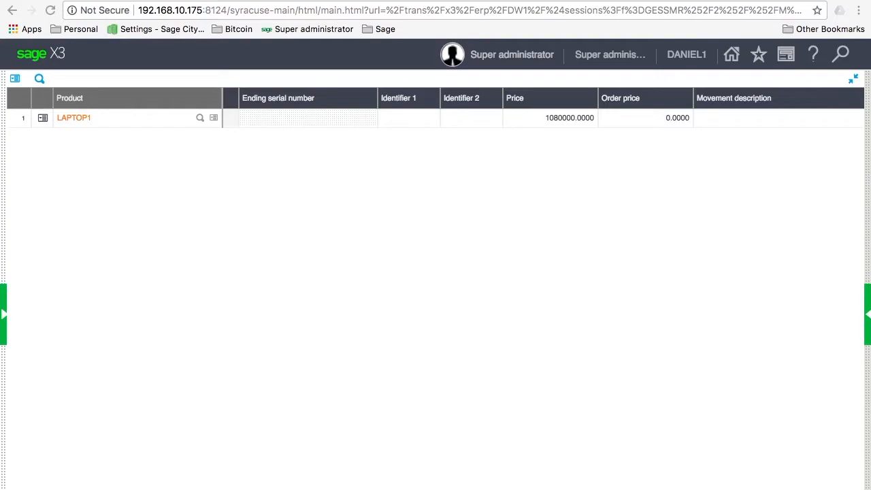
Step: Confirm line 1's lot details, leave the empty line 2, and shrink the lines grid
{"action": "left_click", "coordinate": [613, 117]}
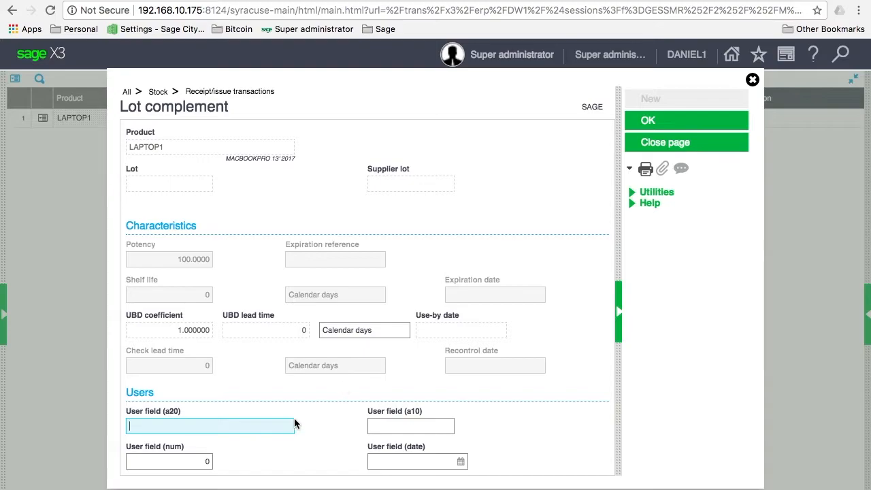
{"action": "left_click", "coordinate": [281, 418]}
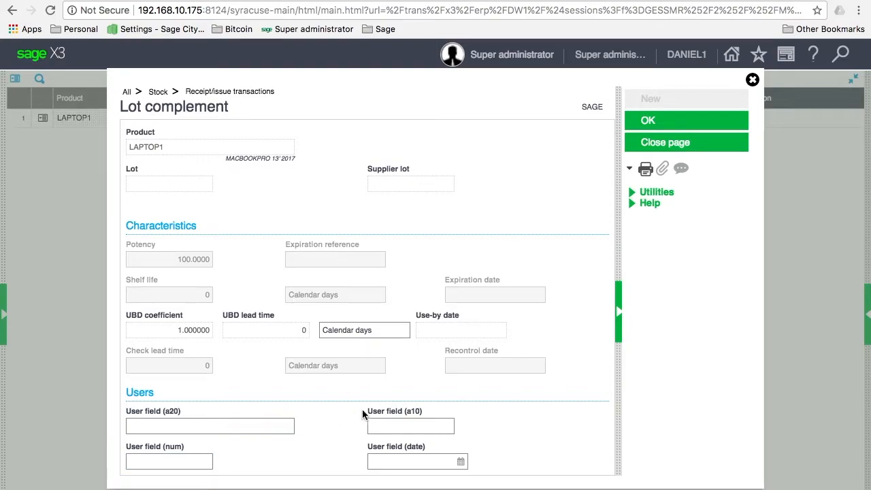
{"action": "left_click", "coordinate": [654, 122]}
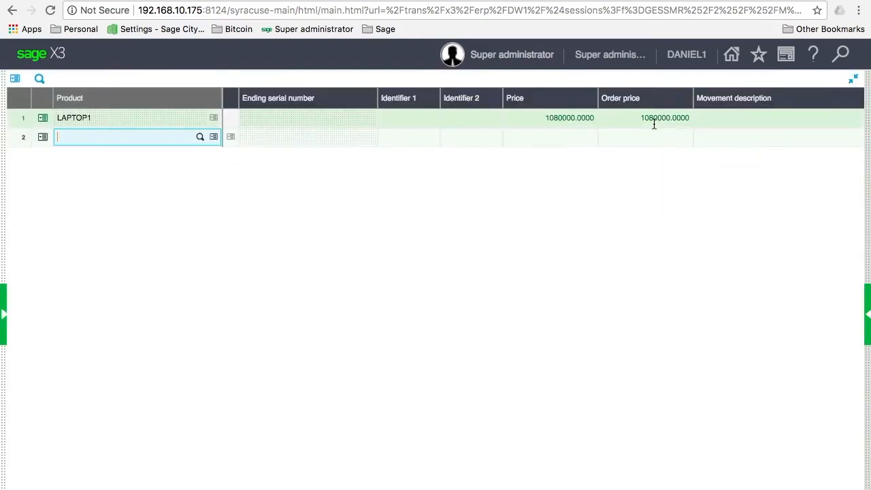
{"action": "left_click", "coordinate": [170, 119]}
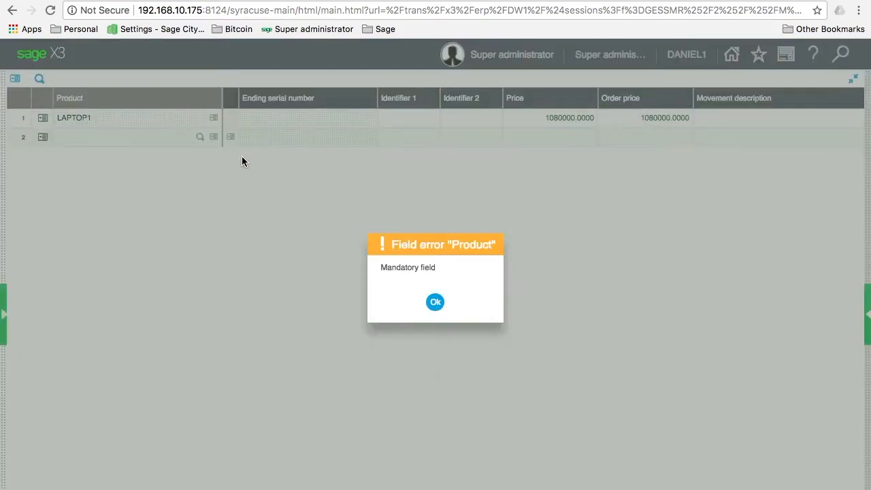
{"action": "left_click", "coordinate": [434, 301]}
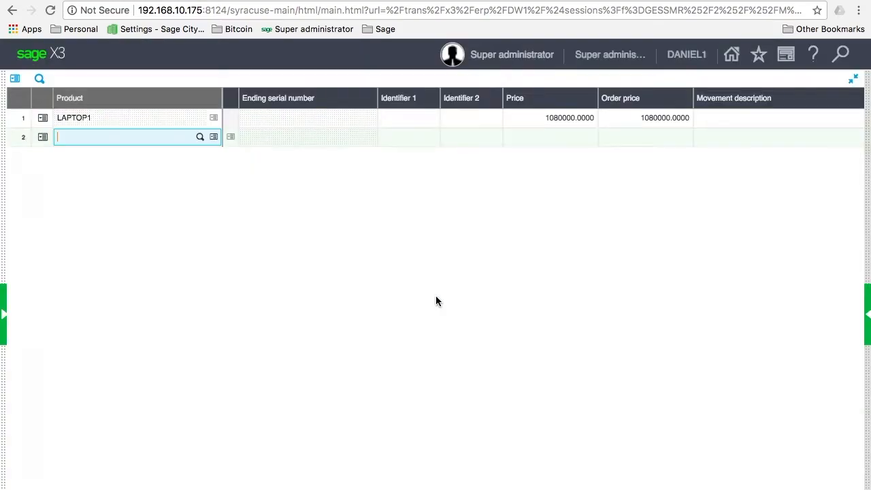
{"action": "left_click", "coordinate": [853, 80]}
{"action": "left_click", "coordinate": [854, 80]}
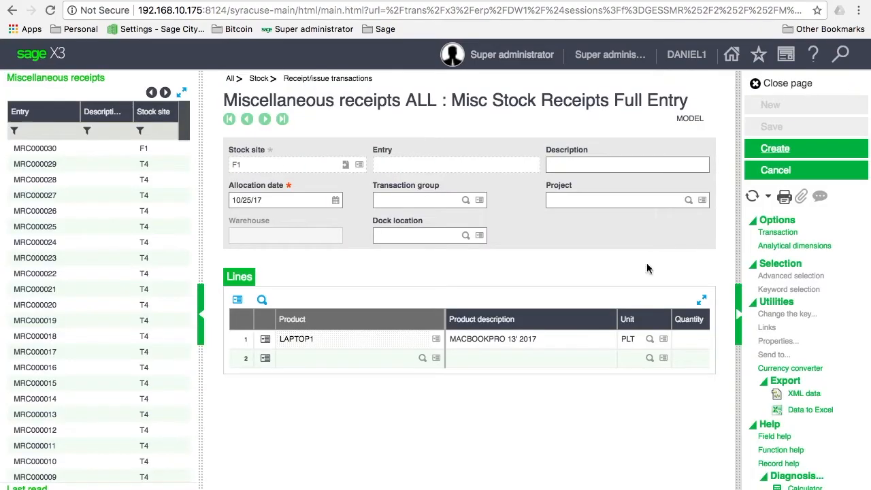
Step: Create the LAPTOP1 miscellaneous receipt, saved as MRC000031
{"action": "left_click", "coordinate": [776, 149]}
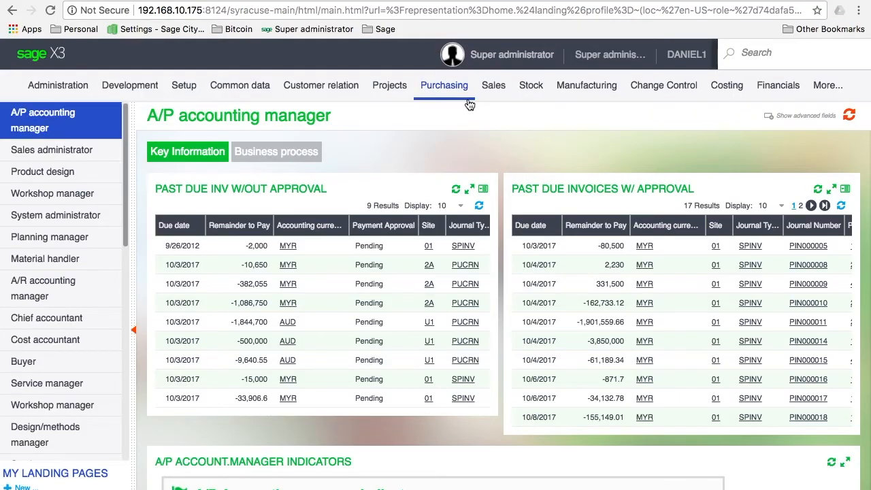
Step: Open Stock > Intersite transfers and choose the STD Intersite transfers transaction
{"action": "left_click", "coordinate": [525, 94]}
{"action": "left_click", "coordinate": [119, 206]}
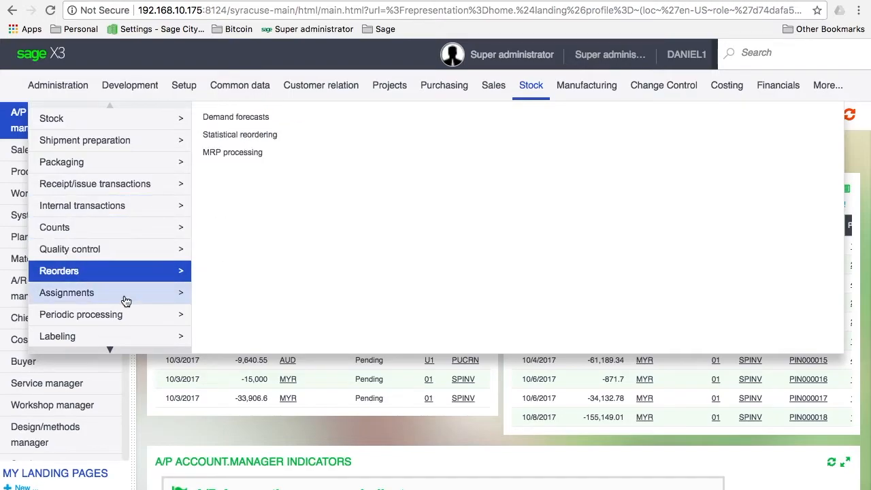
{"action": "mouse_move", "coordinate": [141, 195]}
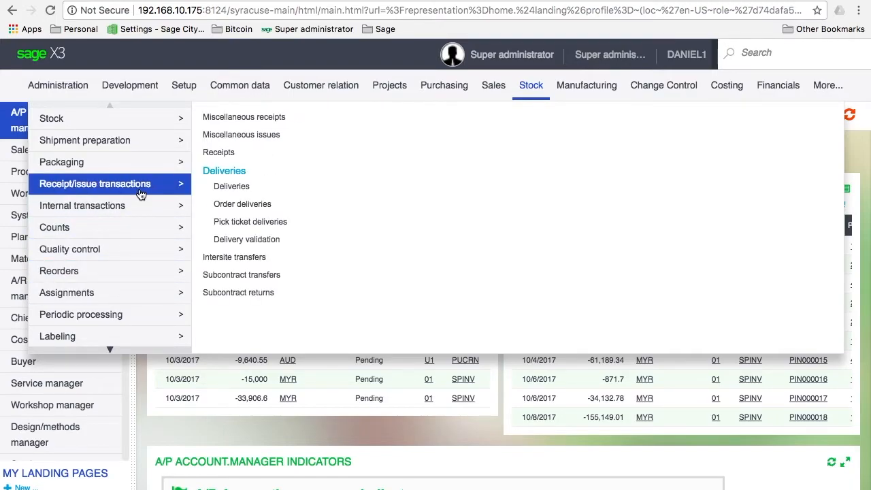
{"action": "left_click", "coordinate": [256, 259]}
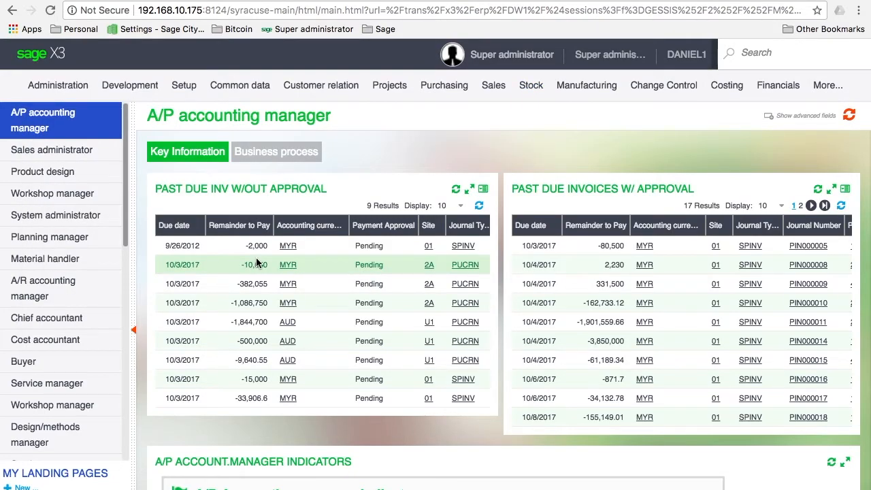
{"action": "left_click", "coordinate": [256, 260]}
{"action": "left_click", "coordinate": [255, 291]}
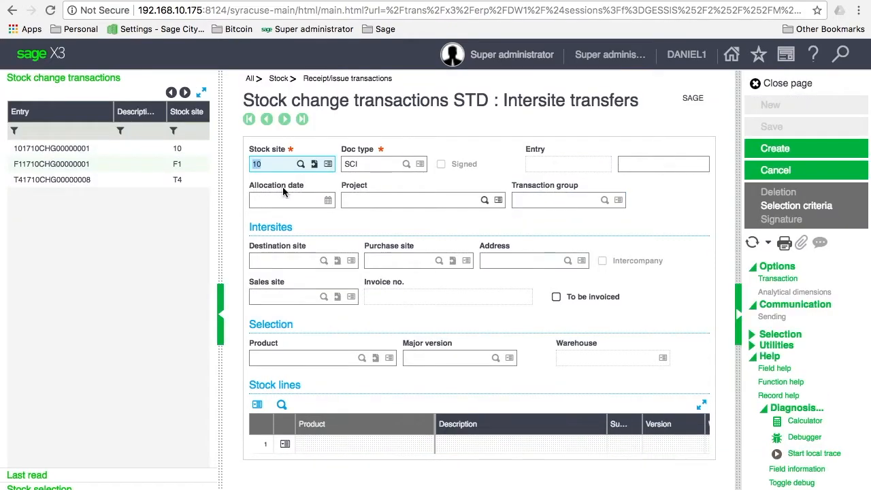
Step: Set sending stock site F1, keeping document type SCI and the default date
{"action": "type", "text": "f1"}
{"action": "key", "text": "Tab"}
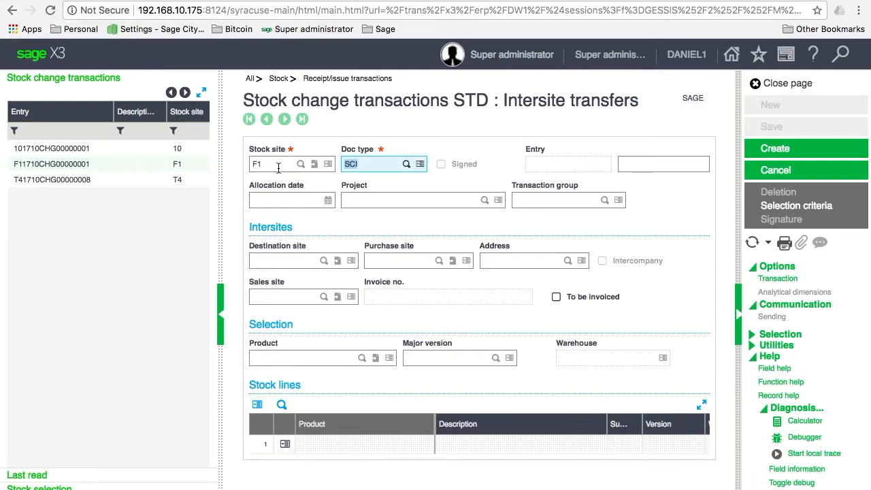
{"action": "key", "text": "Tab"}
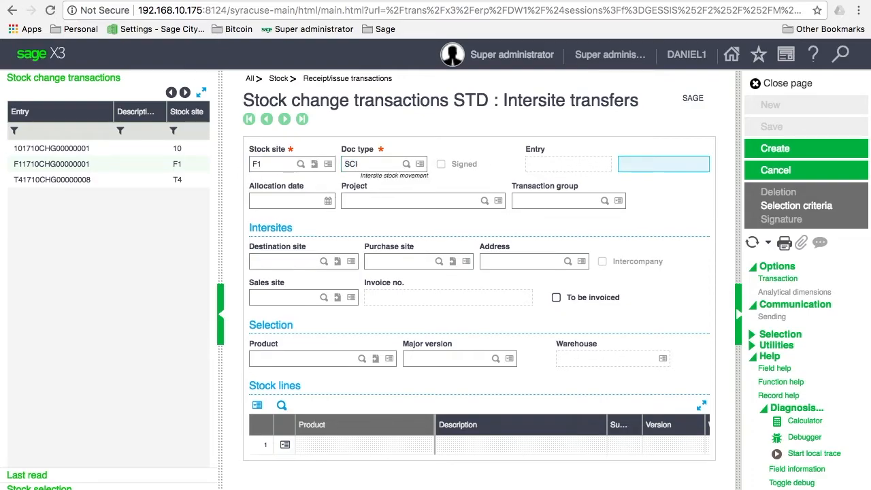
{"action": "key", "text": "Tab"}
{"action": "key", "text": "Tab"}
{"action": "key", "text": "Tab"}
{"action": "key", "text": "Tab"}
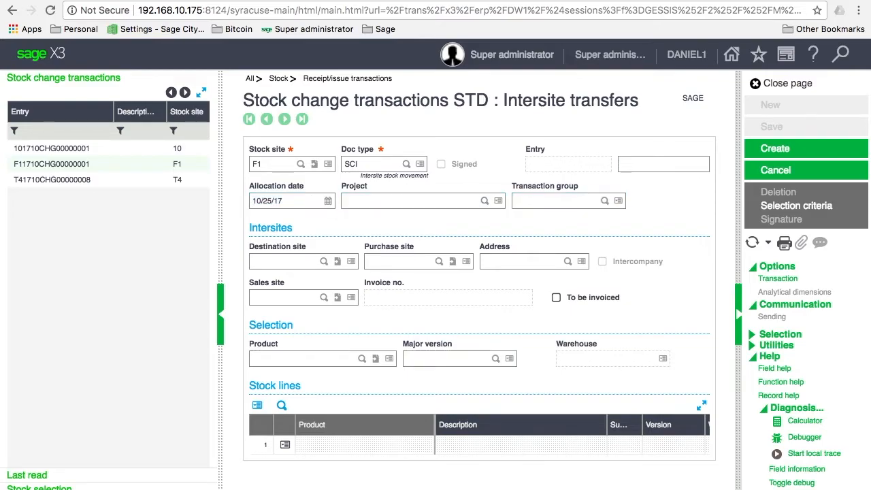
Step: Choose destination site 10 Regional Distribution Centre and product LAPTOP1
{"action": "left_click", "coordinate": [327, 263]}
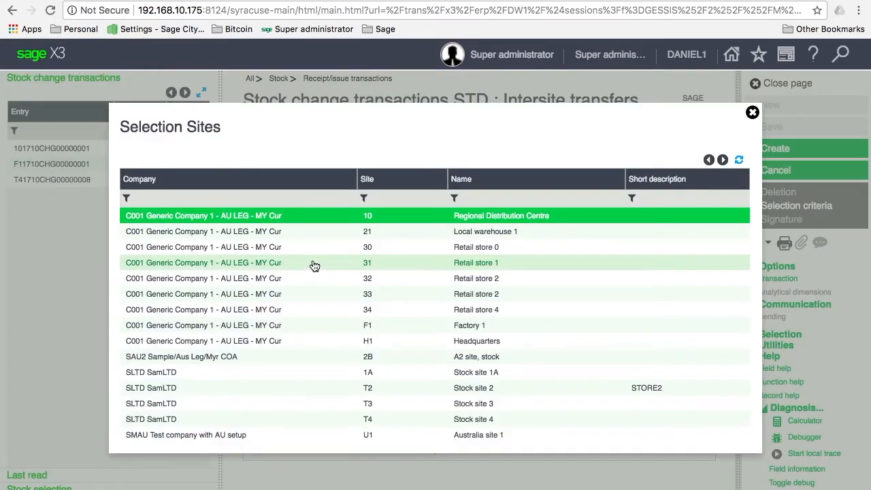
{"action": "left_click", "coordinate": [312, 216]}
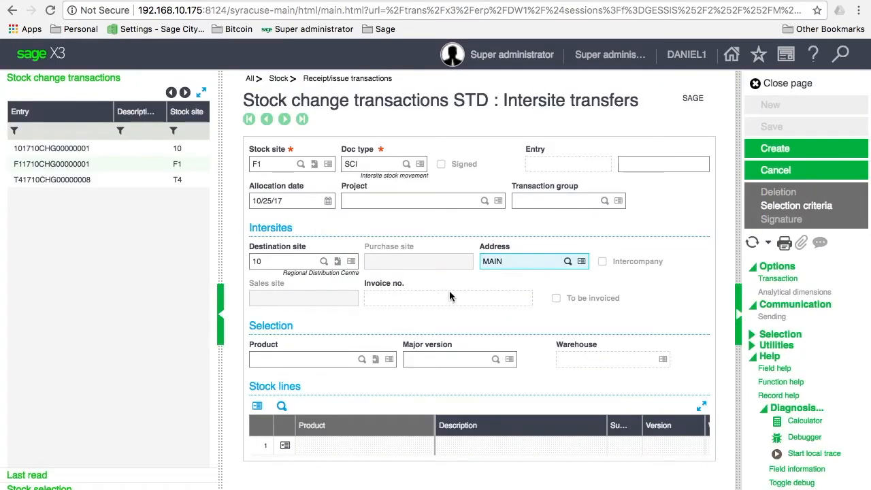
{"action": "key", "text": "Tab"}
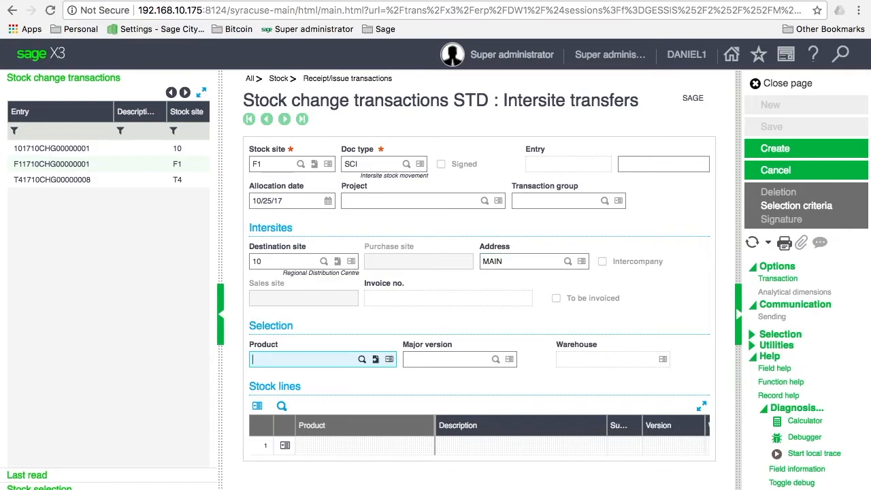
{"action": "type", "text": "lap"}
{"action": "key", "text": "Tab"}
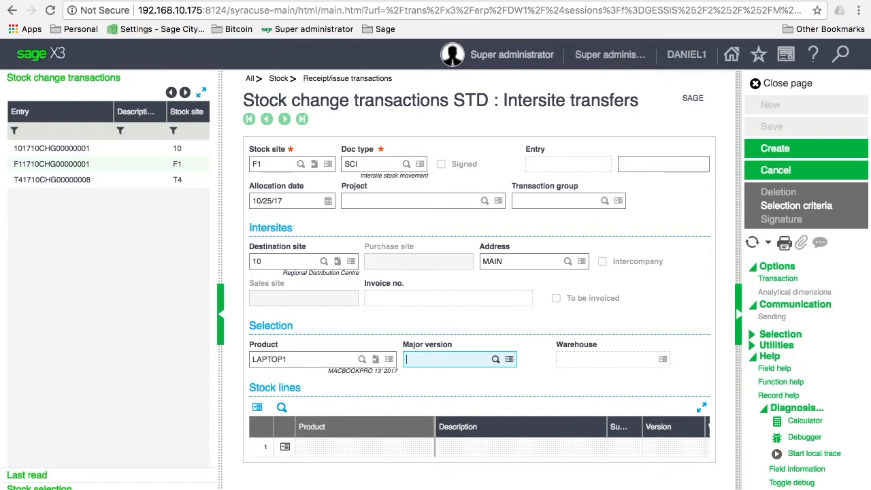
{"action": "key", "text": "Tab"}
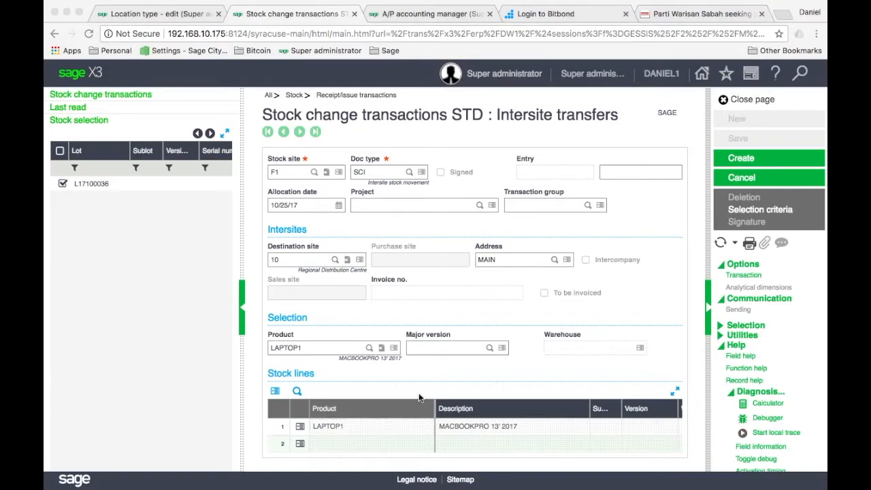
Step: Show the transfer's stock lines full page to review LAPTOP1's 10 PLT line
{"action": "left_click", "coordinate": [349, 375]}
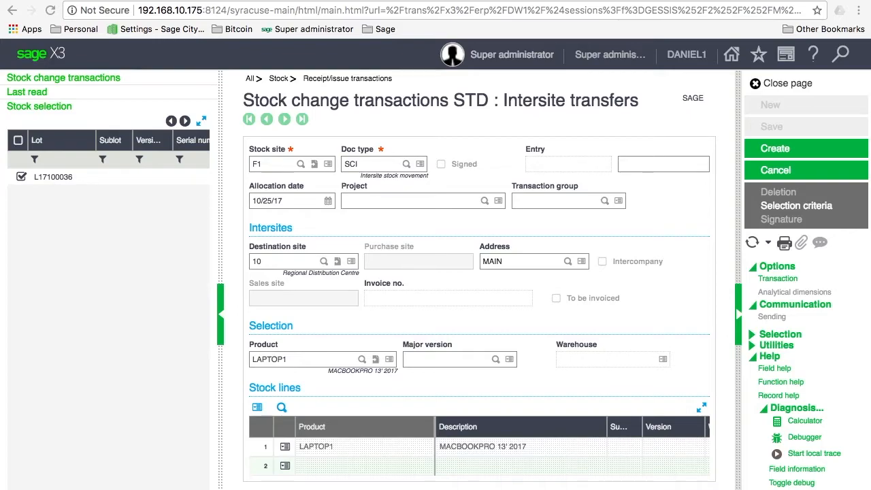
{"action": "left_click", "coordinate": [703, 409]}
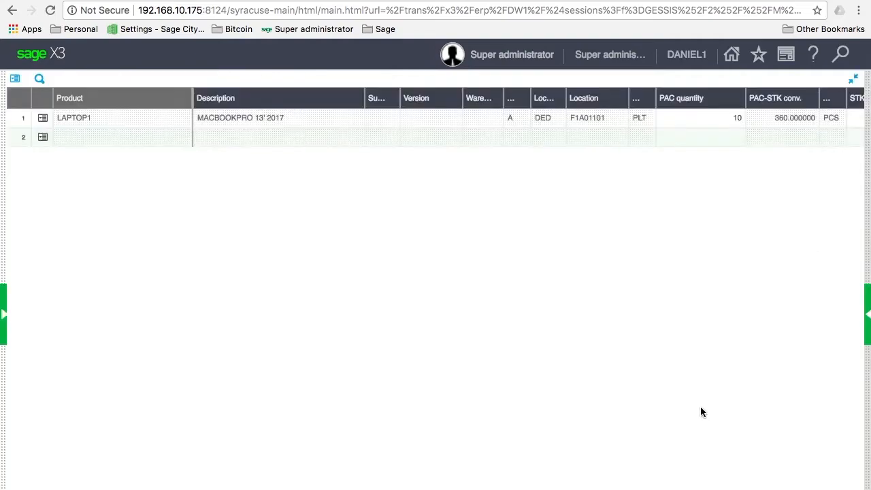
Step: Accept line 1's 10 PLT (3600 PCS) quantity, PLT destination unit and status A
{"action": "left_click", "coordinate": [179, 127]}
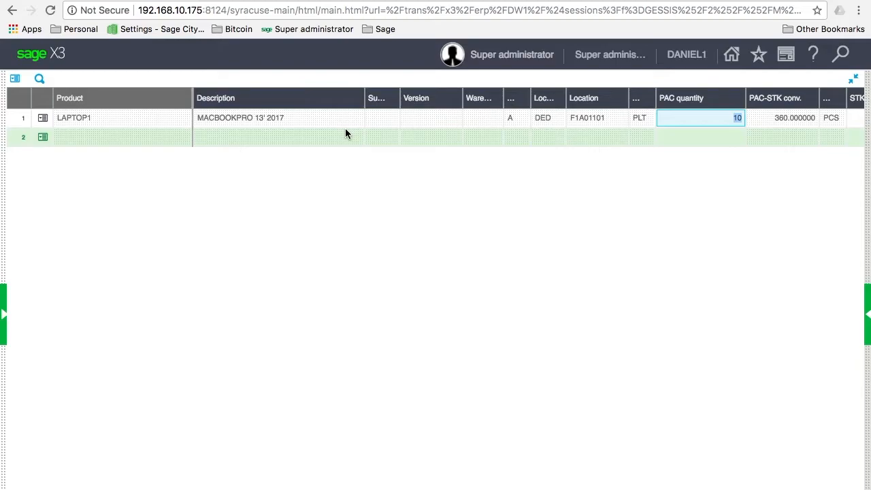
{"action": "key", "text": "Tab"}
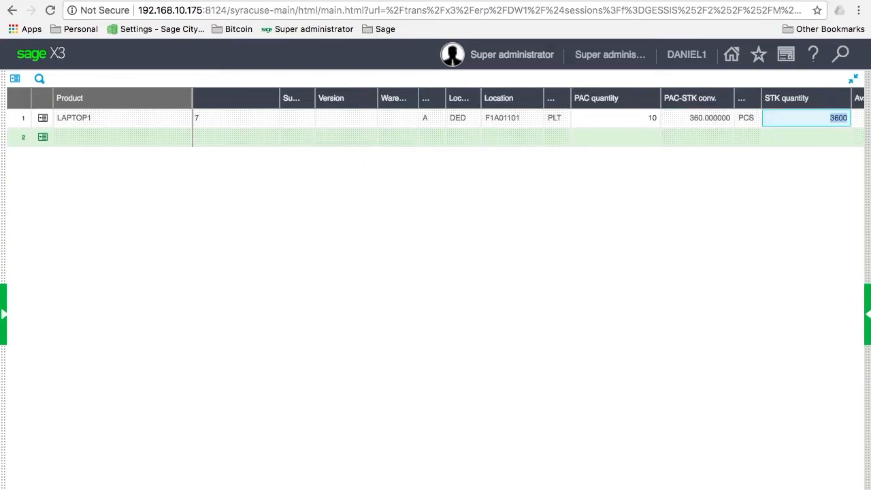
{"action": "key", "text": "Tab"}
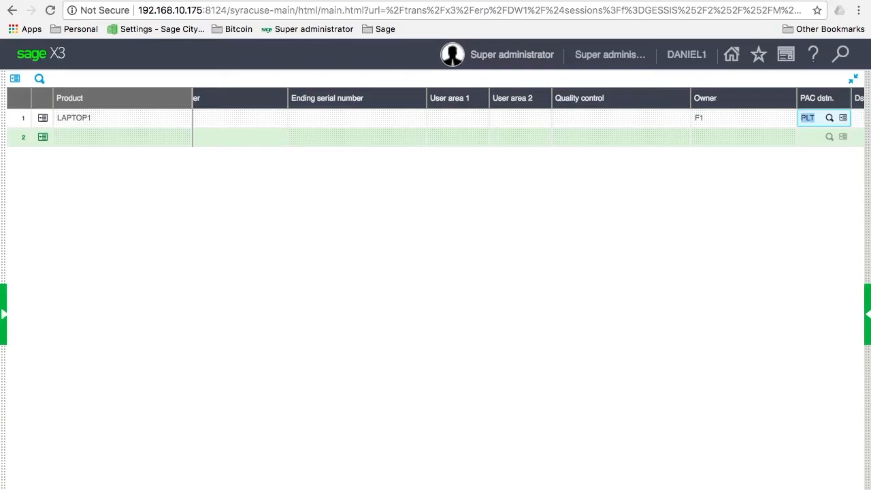
{"action": "key", "text": "Tab"}
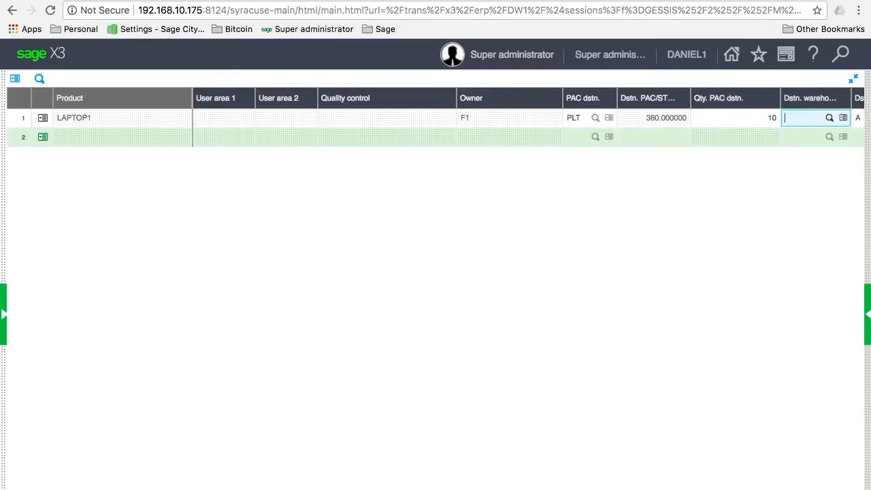
{"action": "key", "text": "Tab"}
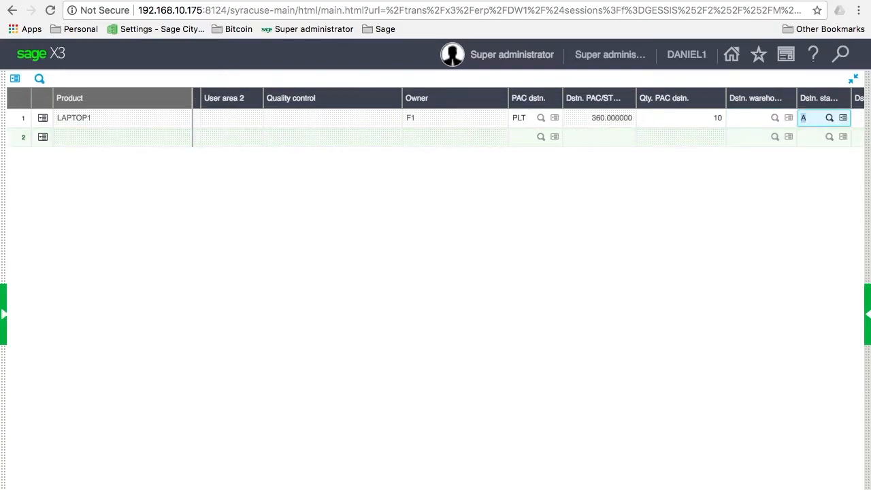
{"action": "key", "text": "Tab"}
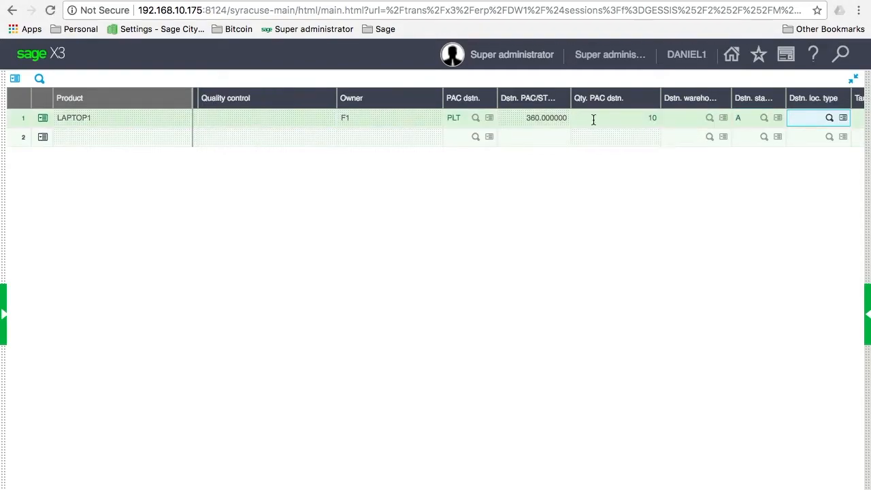
Step: Set destination location type DED and location 01A01101, and add a movement description
{"action": "left_click", "coordinate": [829, 120]}
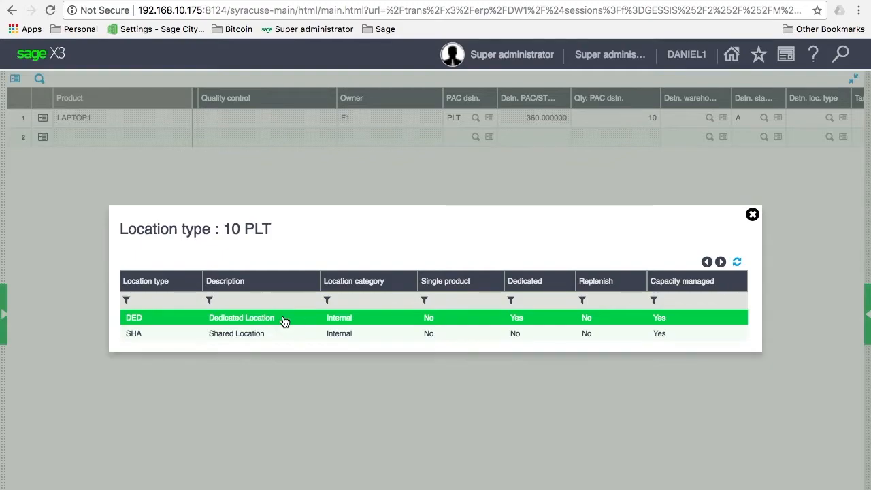
{"action": "left_click", "coordinate": [284, 321]}
{"action": "key", "text": "Tab"}
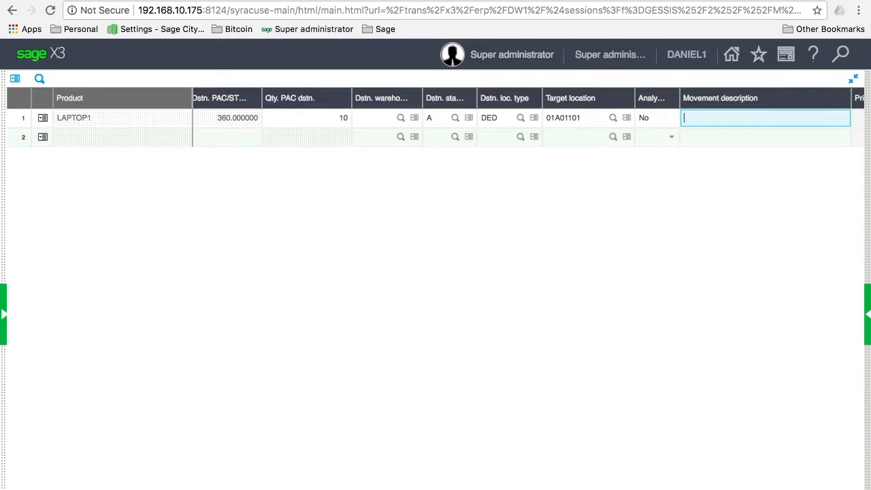
{"action": "type", "text": "M"}
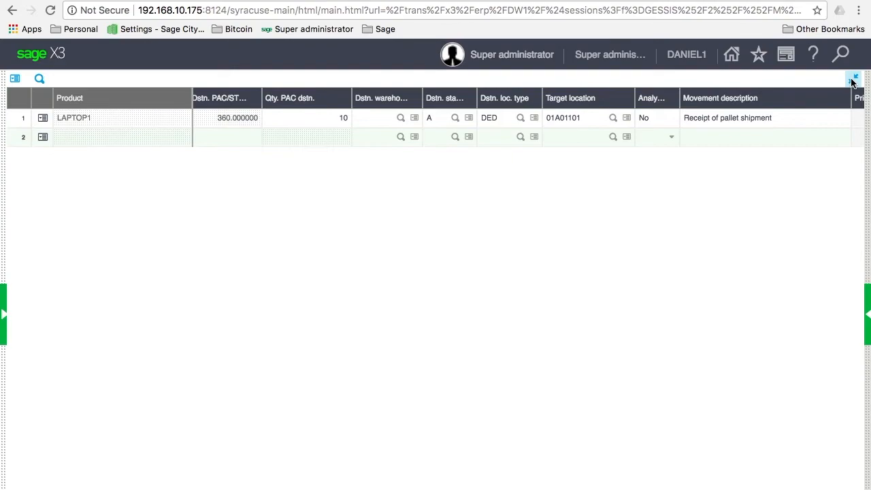
{"action": "left_click", "coordinate": [853, 80]}
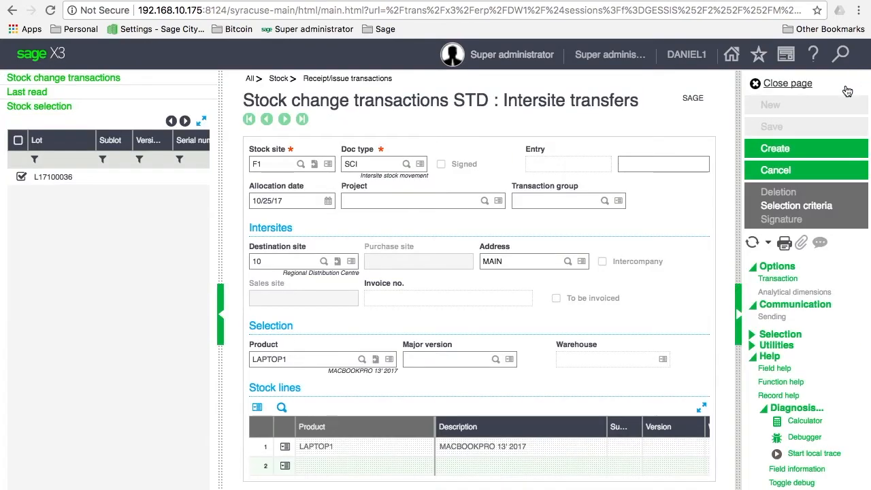
Step: Create the F1-to-site-10 LAPTOP1 transfer and start a blank transfer from stock site 10
{"action": "left_click", "coordinate": [783, 155]}
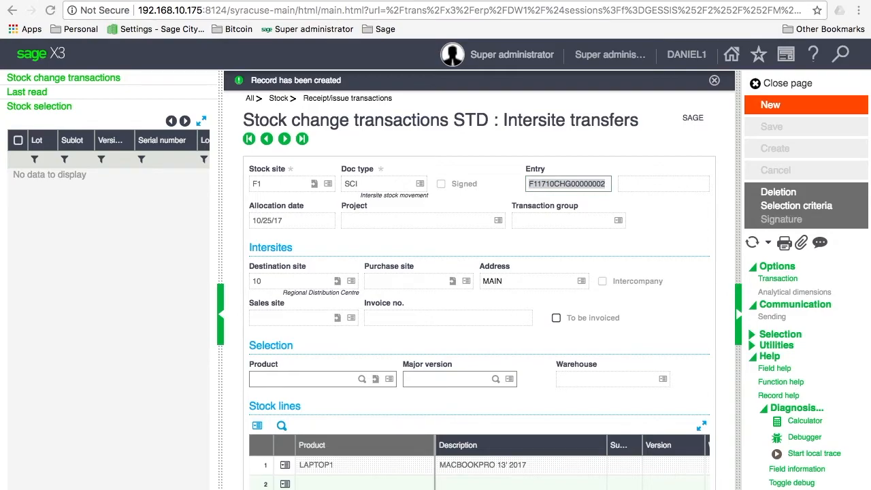
{"action": "left_click", "coordinate": [770, 105]}
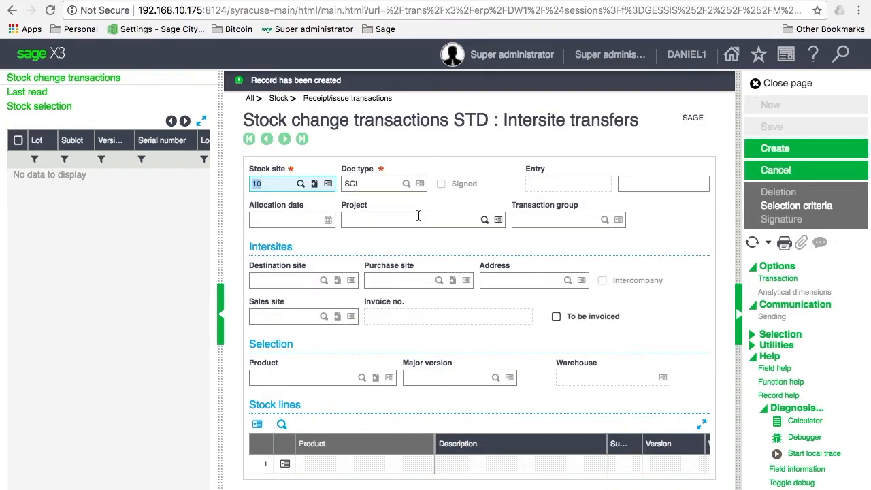
Step: Set stock site 10 and destination site 21 (Local warehouse 1) on the new transfer
{"action": "left_click", "coordinate": [303, 187]}
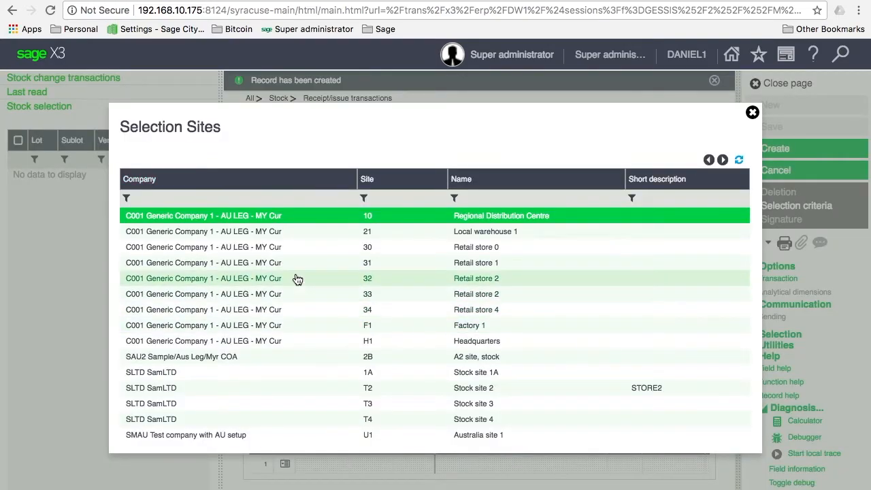
{"action": "left_click", "coordinate": [300, 219]}
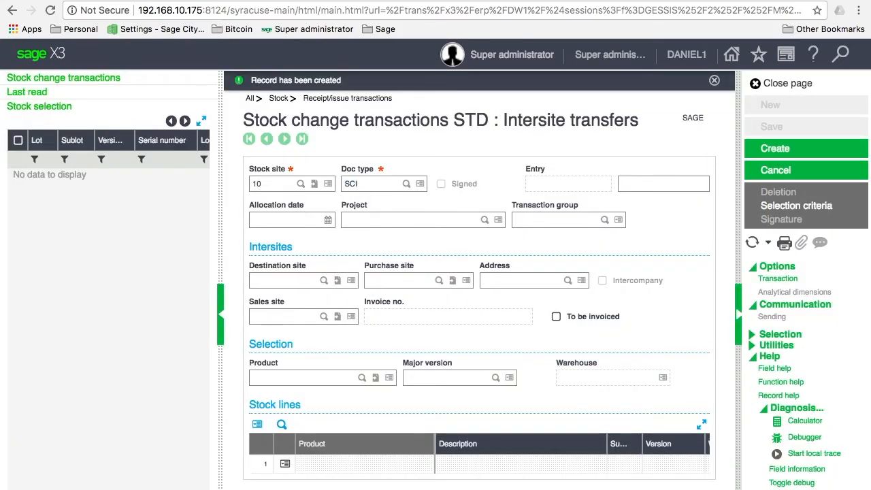
{"action": "key", "text": "Tab"}
{"action": "key", "text": "Tab"}
{"action": "key", "text": "Tab"}
{"action": "key", "text": "Tab"}
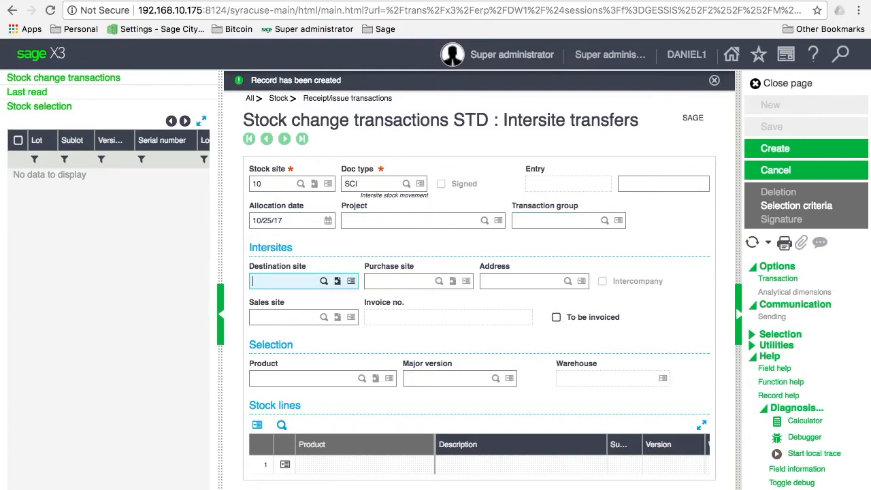
{"action": "left_click", "coordinate": [325, 282]}
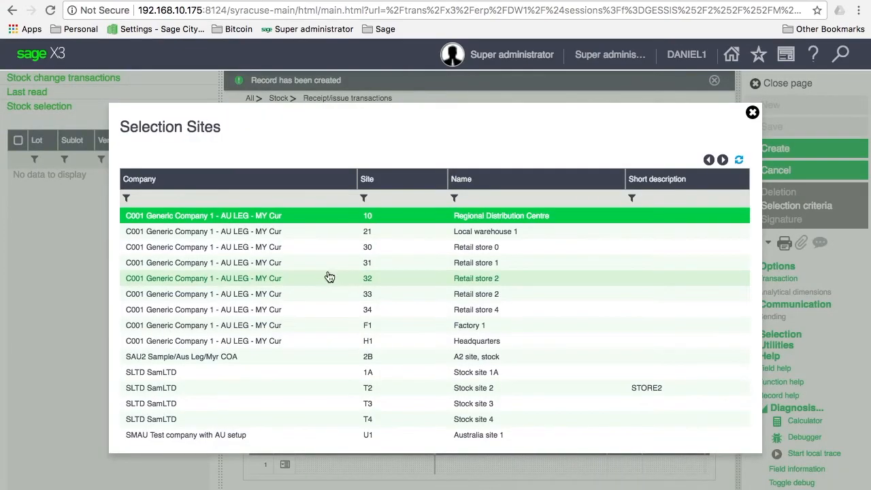
{"action": "left_click", "coordinate": [333, 233]}
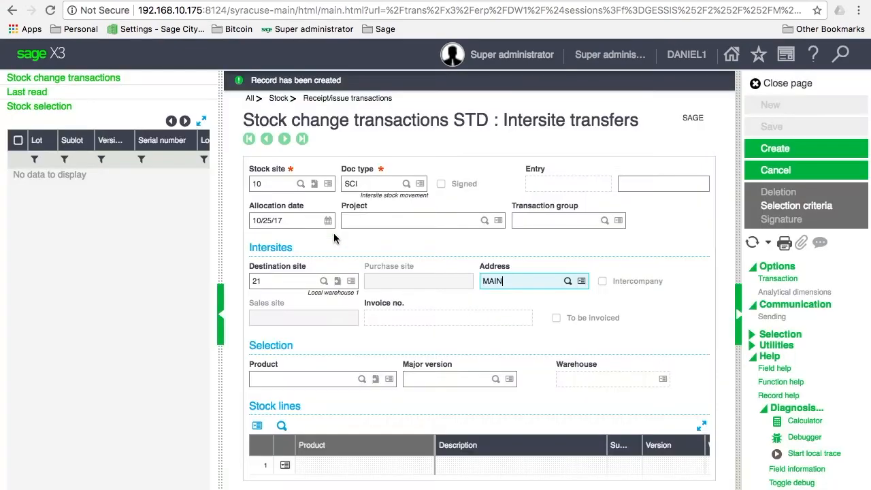
{"action": "key", "text": "Tab"}
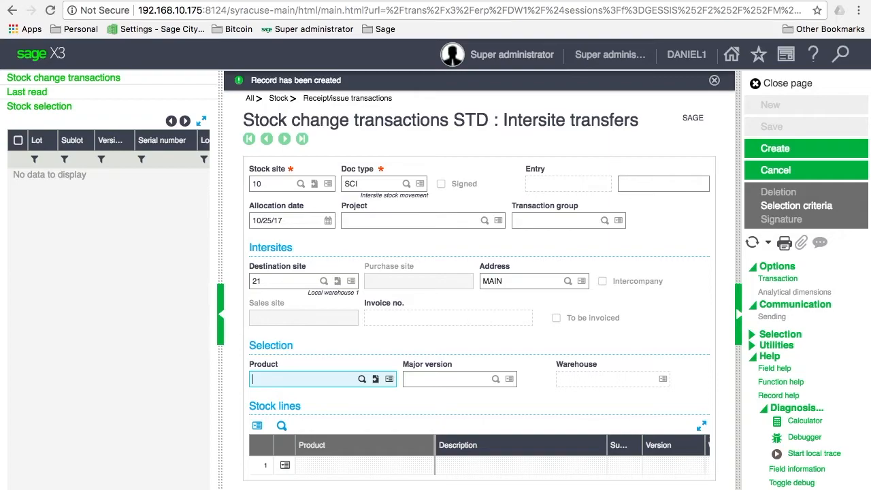
Step: Enter product LAPTOP1 and widen the stock selection panel to see its lots
{"action": "type", "text": "laptop1"}
{"action": "key", "text": "Tab"}
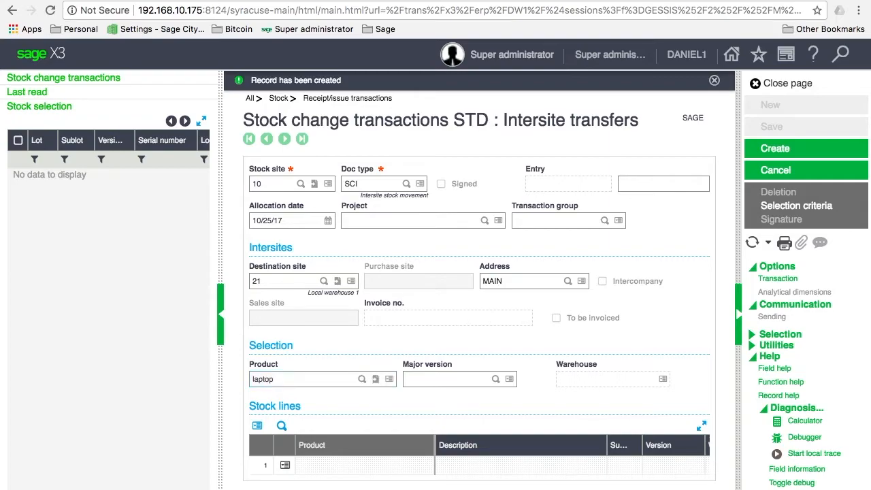
{"action": "key", "text": "Tab"}
{"action": "key", "text": "Tab"}
{"action": "left_click", "coordinate": [388, 380]}
{"action": "key", "text": "Tab"}
{"action": "key", "text": "Tab"}
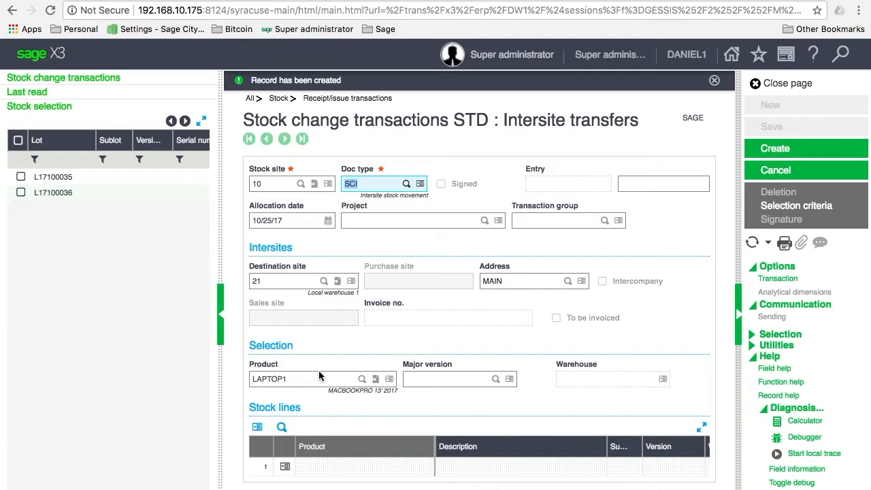
{"action": "left_click_drag", "start_coordinate": [217, 187], "coordinate": [515, 187]}
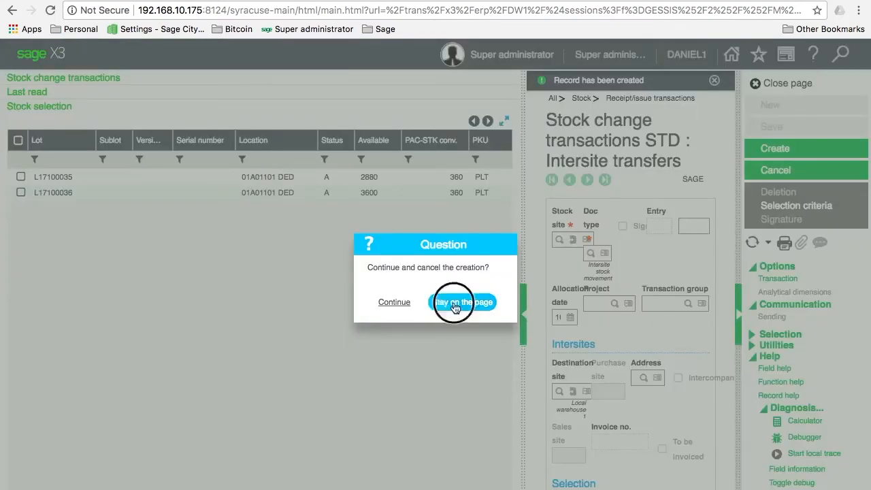
Step: Tick lot L17100036, narrow the stock selection panel again, and expand the stock lines grid
{"action": "left_click", "coordinate": [451, 247]}
{"action": "scroll", "coordinate": [291, 249], "scroll_direction": "right", "scroll_amount": 1}
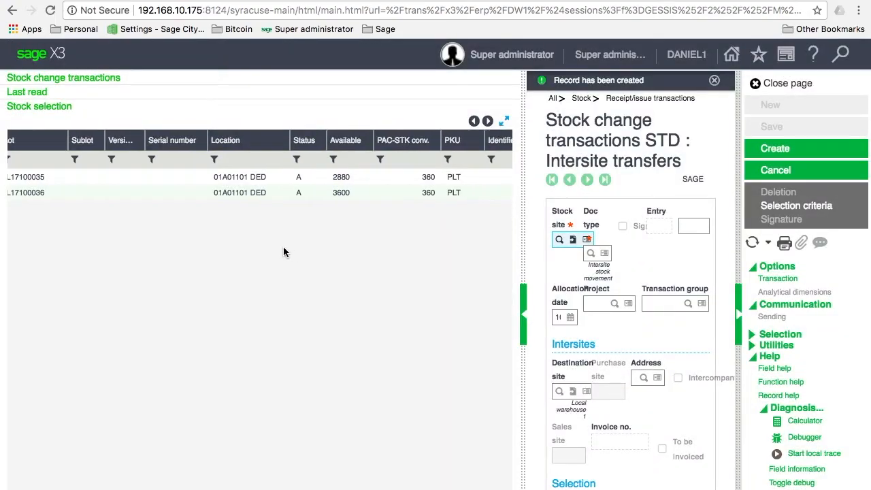
{"action": "scroll", "coordinate": [283, 248], "scroll_direction": "left", "scroll_amount": 1}
{"action": "left_click", "coordinate": [21, 194]}
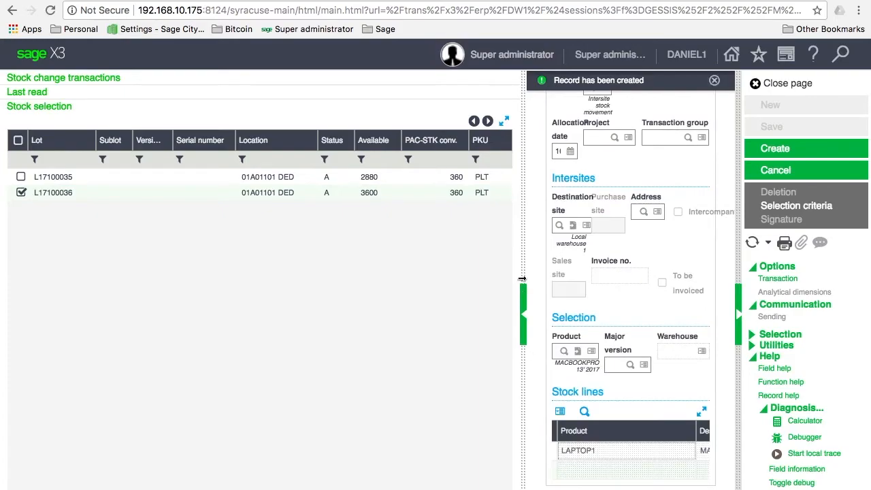
{"action": "left_click_drag", "start_coordinate": [523, 275], "coordinate": [226, 281]}
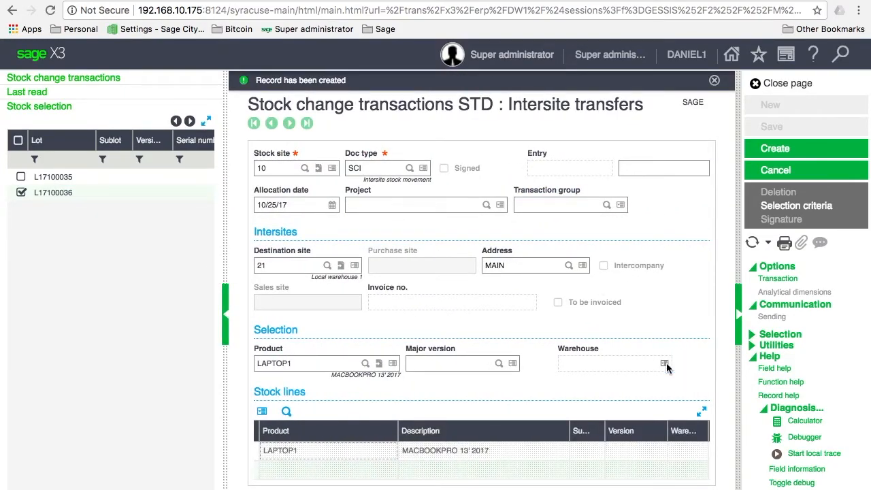
{"action": "left_click", "coordinate": [701, 411]}
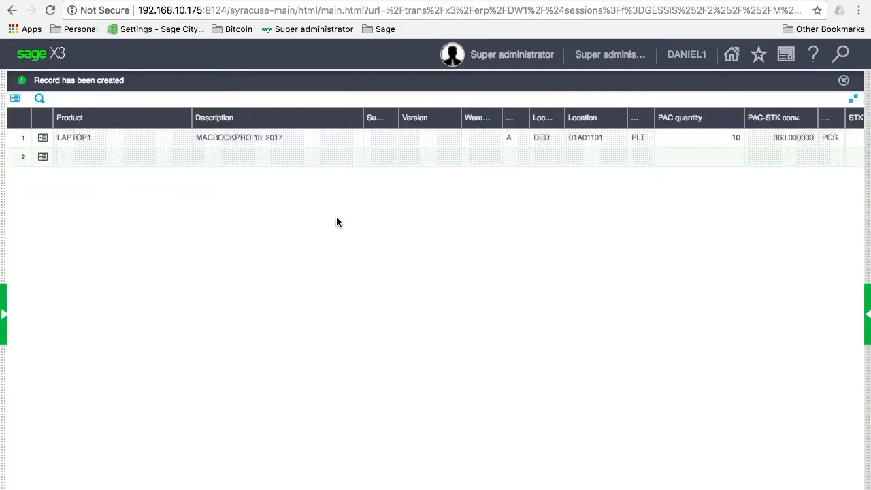
Step: Set the LAPTOP1 line's destination unit to LYR (36 PCS) and widen the Dstn. status column
{"action": "left_click", "coordinate": [160, 144]}
{"action": "key", "text": "Tab"}
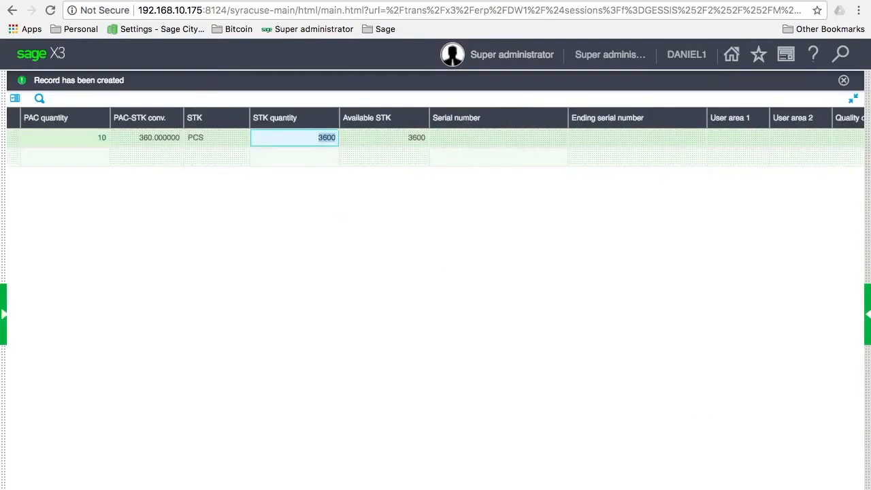
{"action": "key", "text": "Tab"}
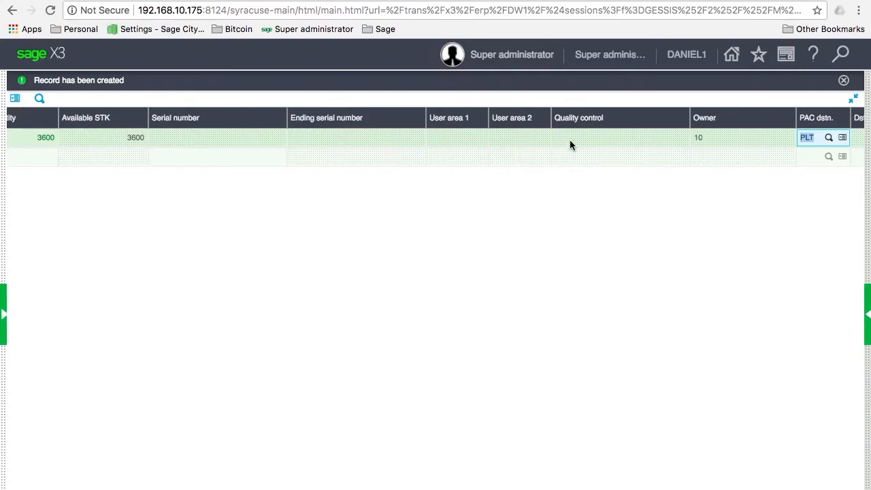
{"action": "left_click", "coordinate": [829, 140]}
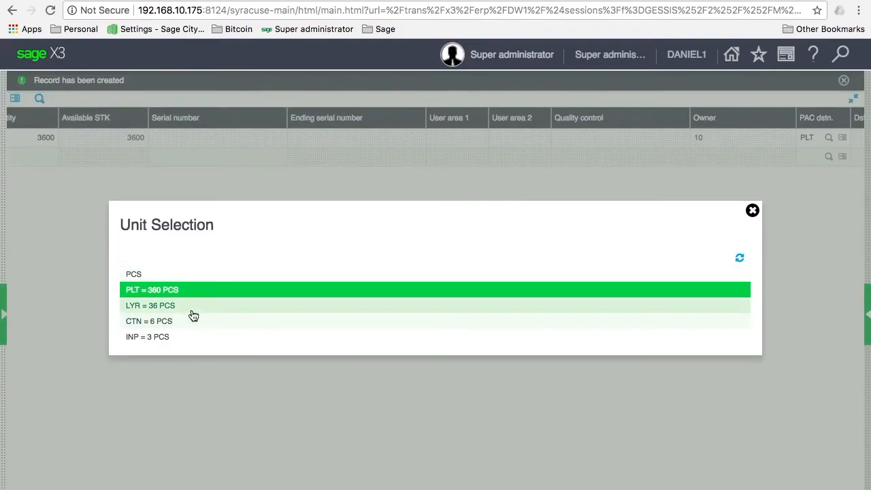
{"action": "left_click", "coordinate": [184, 313]}
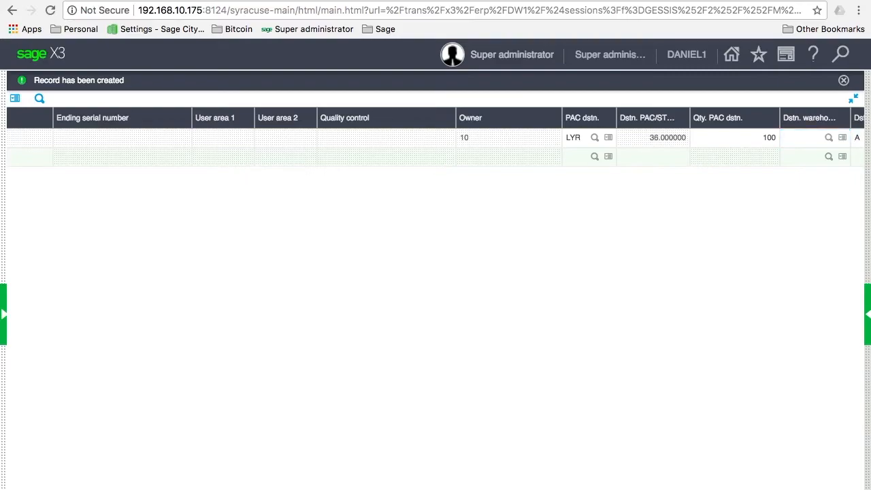
{"action": "key", "text": "Tab"}
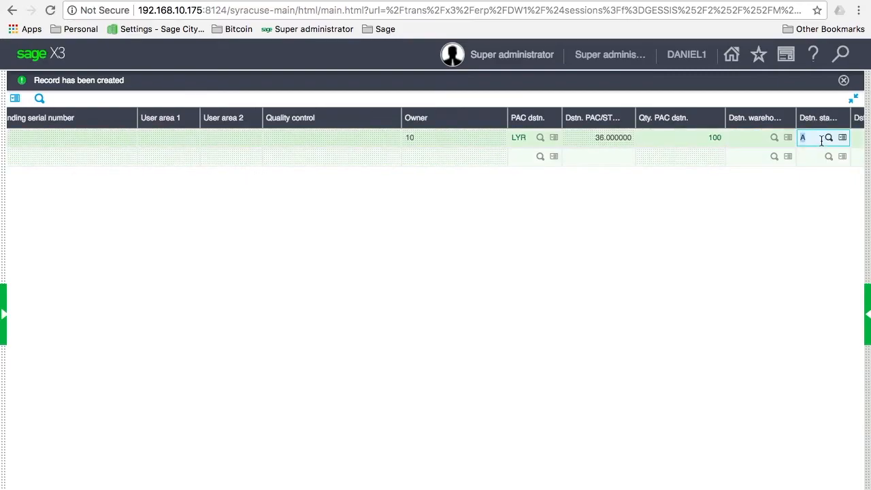
{"action": "scroll", "coordinate": [821, 138], "scroll_direction": "right", "scroll_amount": 5}
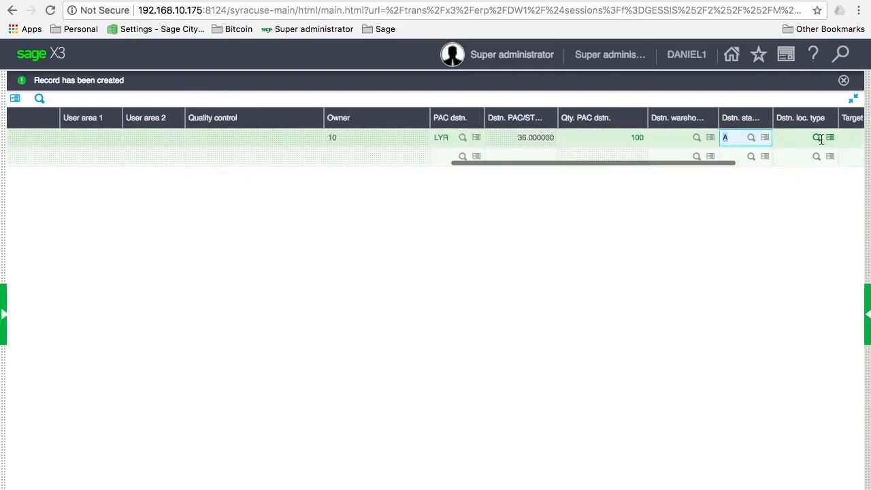
{"action": "left_click_drag", "start_coordinate": [573, 123], "coordinate": [620, 121]}
{"action": "key", "text": "Tab"}
{"action": "scroll", "coordinate": [603, 140], "scroll_direction": "up", "scroll_amount": 2}
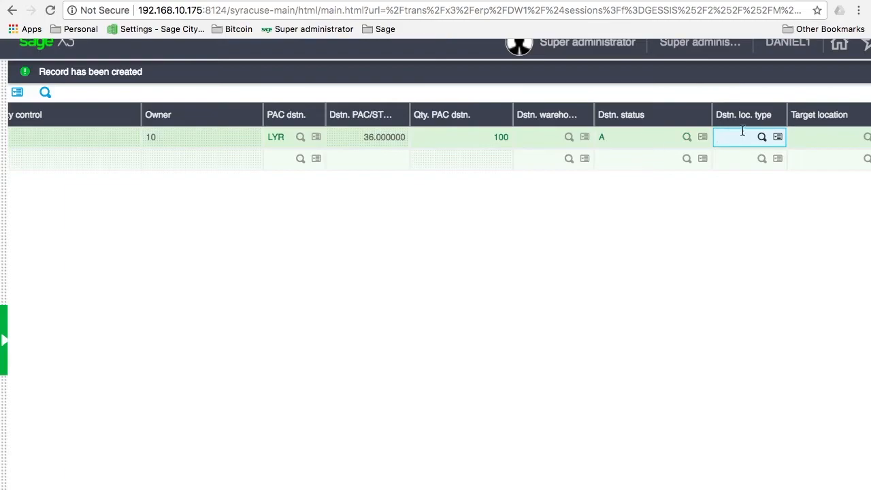
Step: After empty location-type lookups, change the destination unit to CTN (6 PCS)
{"action": "left_click", "coordinate": [762, 137]}
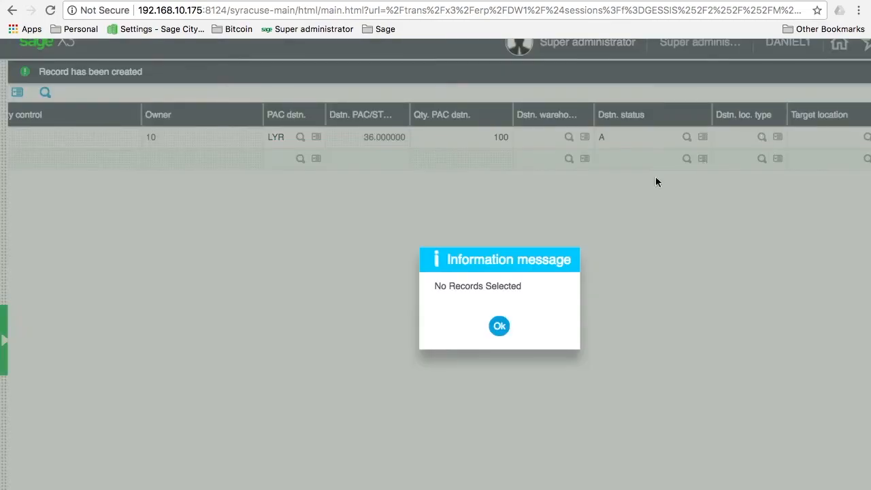
{"action": "left_click", "coordinate": [501, 326]}
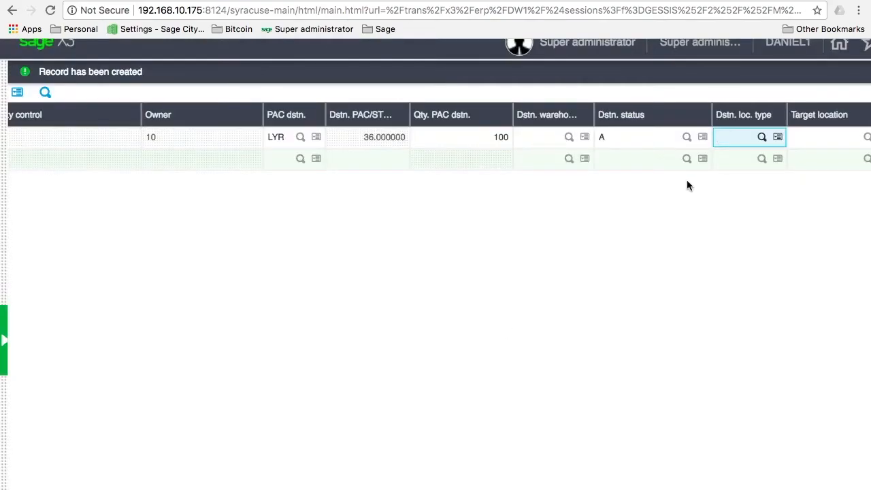
{"action": "left_click", "coordinate": [763, 138]}
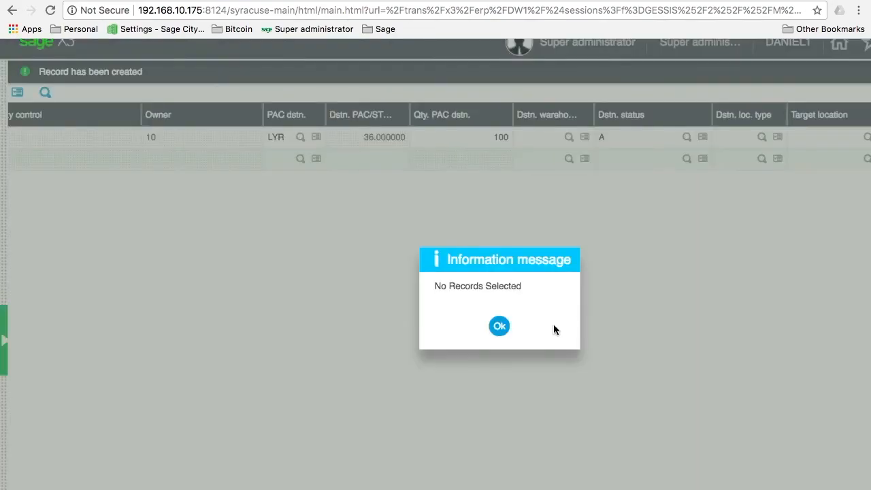
{"action": "left_click", "coordinate": [499, 327]}
{"action": "left_click", "coordinate": [301, 139]}
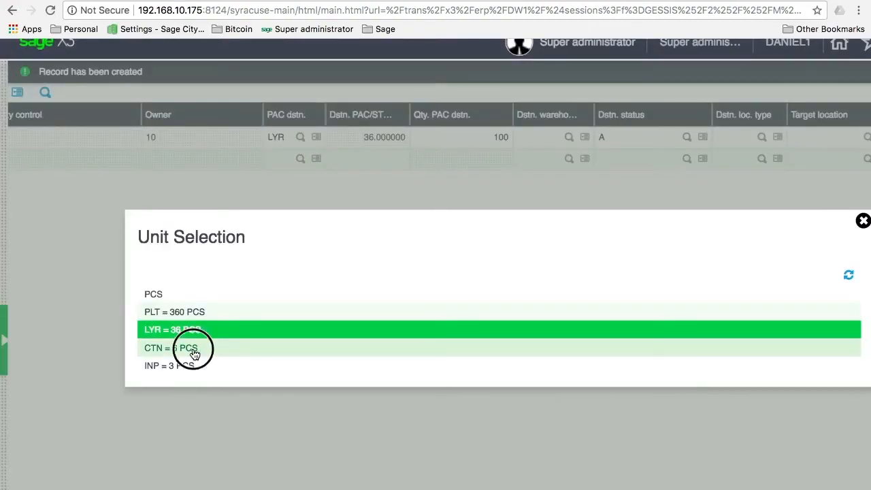
{"action": "left_click", "coordinate": [194, 353]}
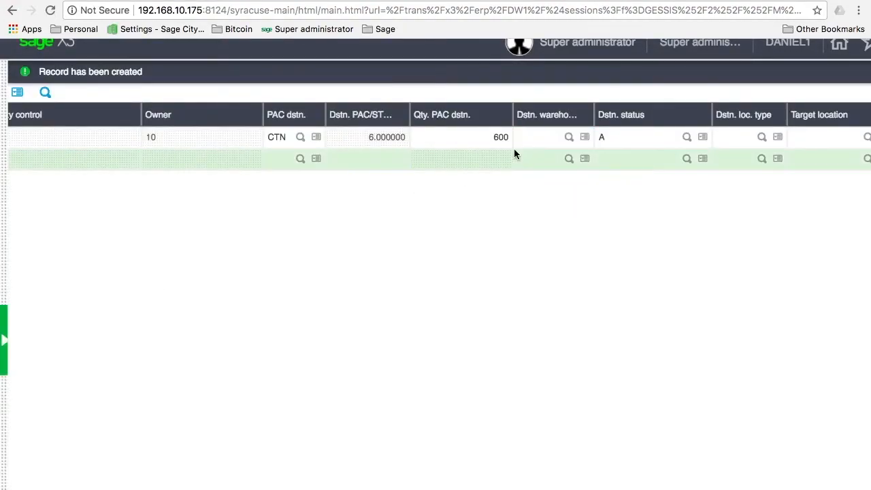
Step: Set destination location type DED with target location 01A01101 and restore the full form
{"action": "left_click", "coordinate": [761, 139]}
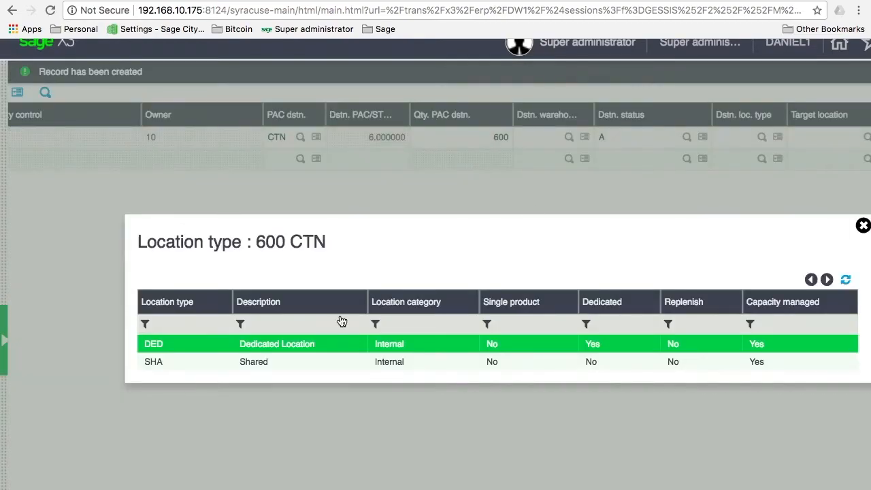
{"action": "left_click", "coordinate": [332, 350]}
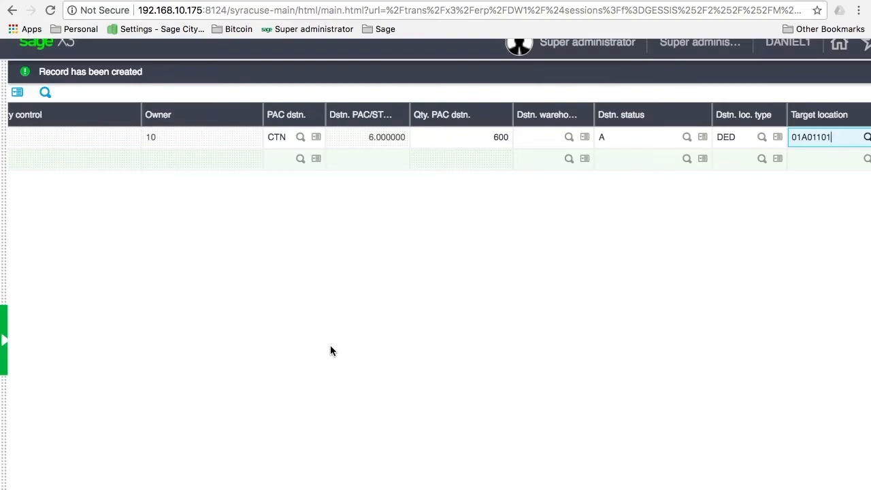
{"action": "key", "text": "Tab"}
{"action": "key", "text": "Tab"}
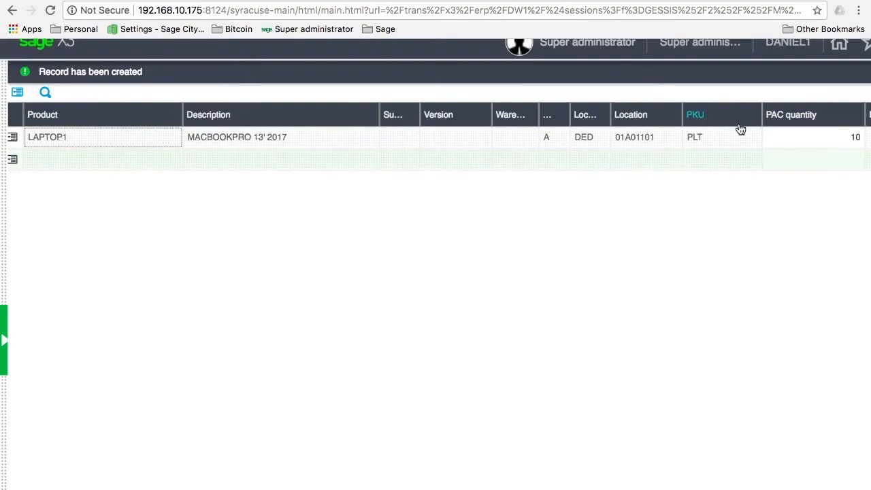
{"action": "scroll", "coordinate": [660, 205], "scroll_direction": "down", "scroll_amount": 3}
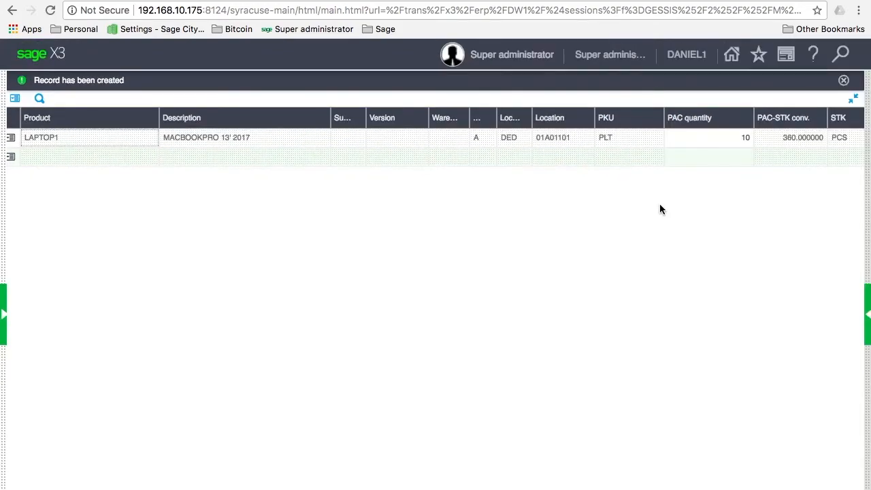
{"action": "left_click", "coordinate": [854, 98]}
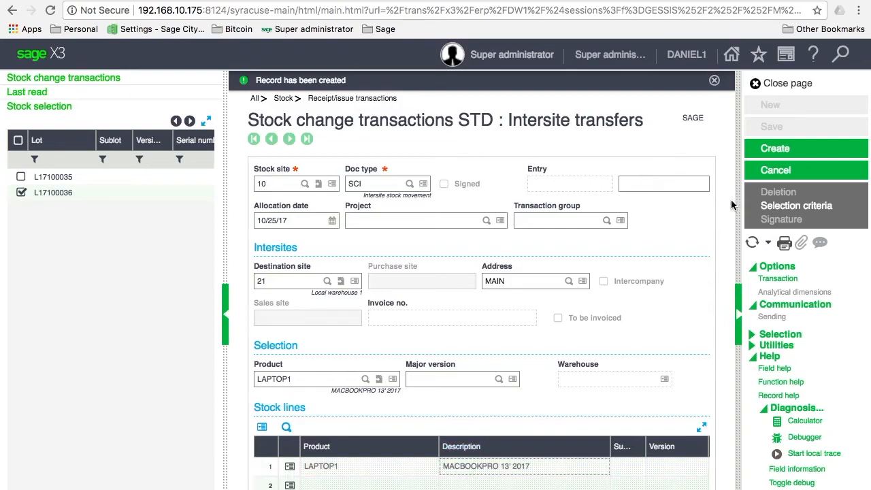
Step: Save the site-10-to-21 LAPTOP1 transfer as a new record
{"action": "left_click", "coordinate": [781, 155]}
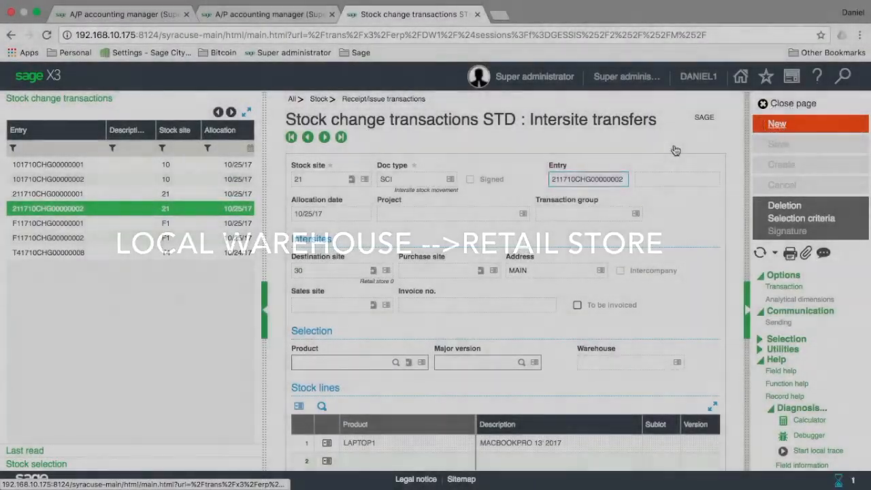
Step: Create a new transfer from stock site 21 to site 30 (Retail store 0) for LAPTOP1
{"action": "left_click", "coordinate": [778, 125]}
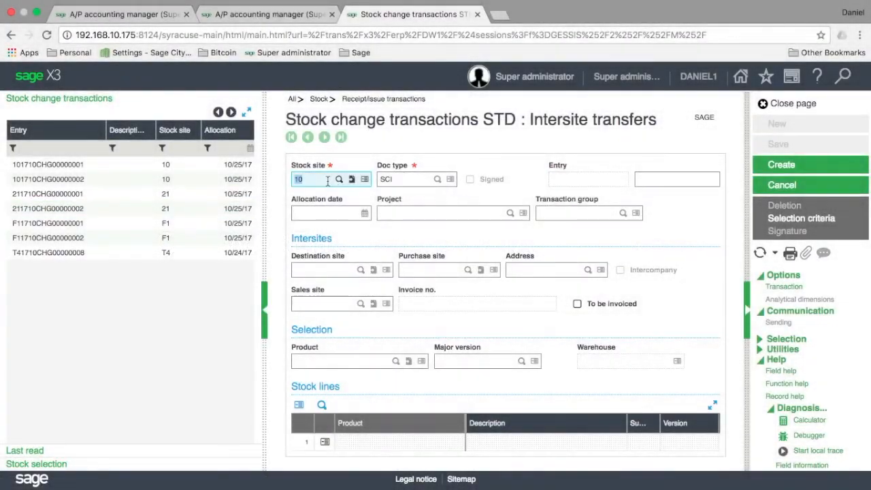
{"action": "type", "text": "21"}
{"action": "key", "text": "Tab"}
{"action": "key", "text": "Tab"}
{"action": "key", "text": "Tab"}
{"action": "key", "text": "Tab"}
{"action": "key", "text": "Tab"}
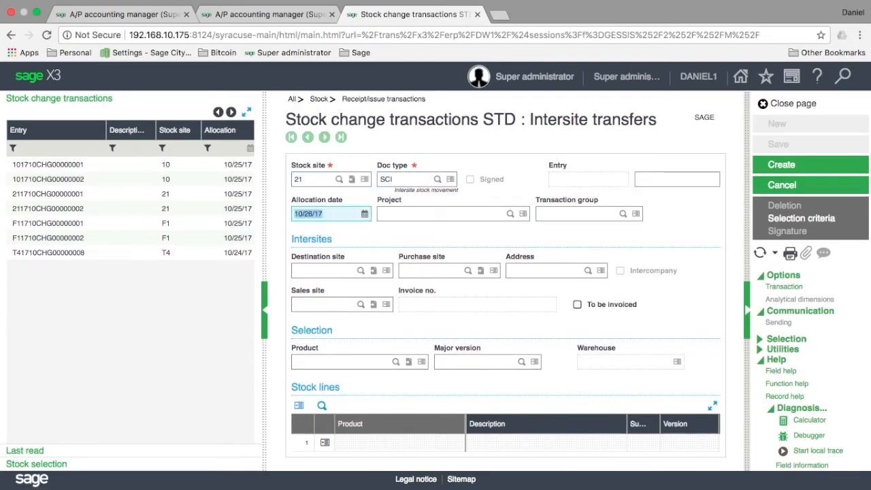
{"action": "key", "text": "Tab"}
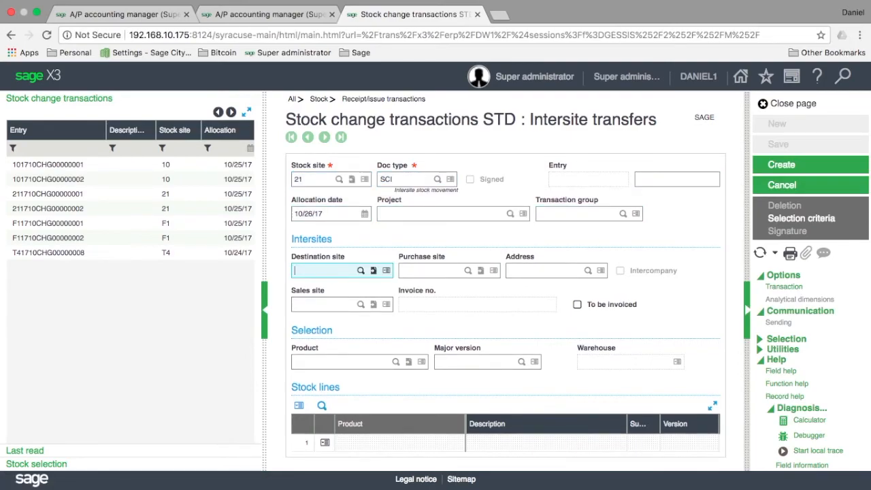
{"action": "left_click", "coordinate": [361, 271]}
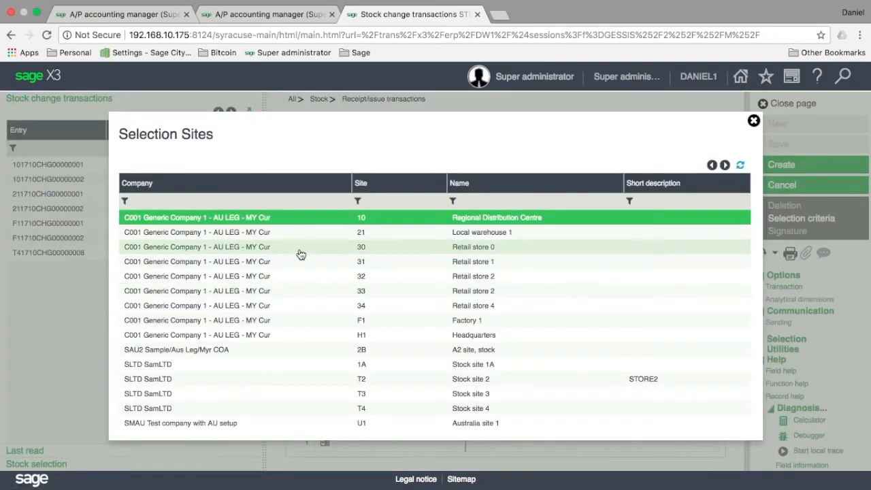
{"action": "left_click", "coordinate": [301, 254]}
{"action": "key", "text": "Tab"}
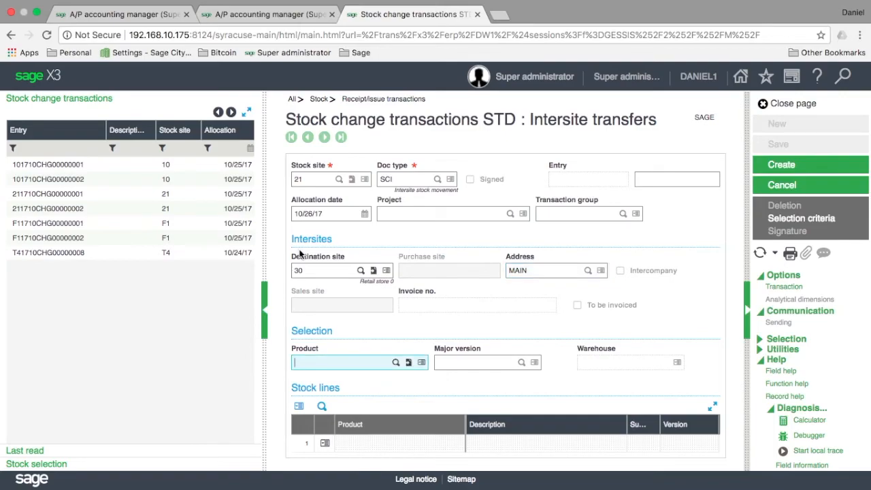
{"action": "type", "text": "laptop1"}
{"action": "key", "text": "Tab"}
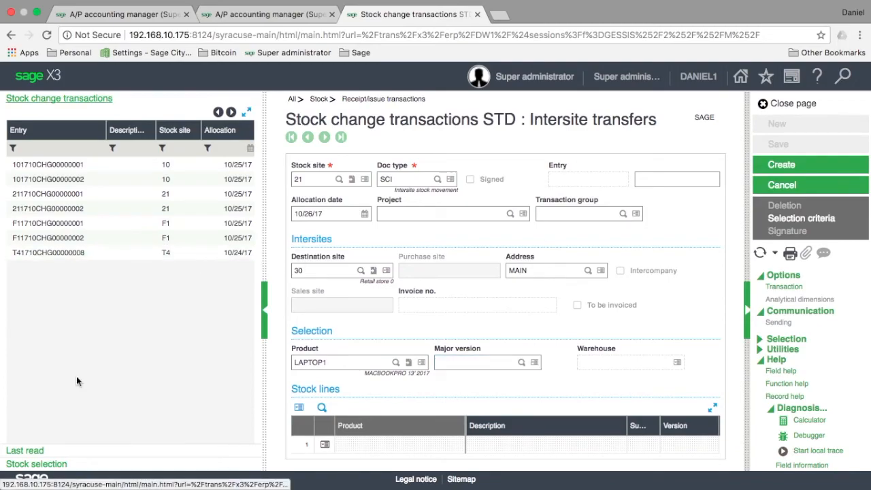
Step: Add lot L17100035 of LAPTOP1 as a stock line and expand the stock lines grid
{"action": "left_click", "coordinate": [24, 466]}
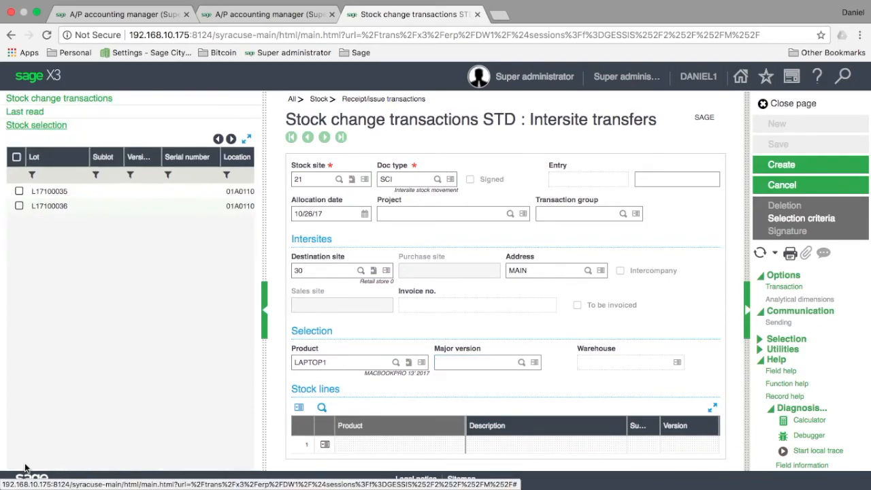
{"action": "left_click", "coordinate": [19, 191]}
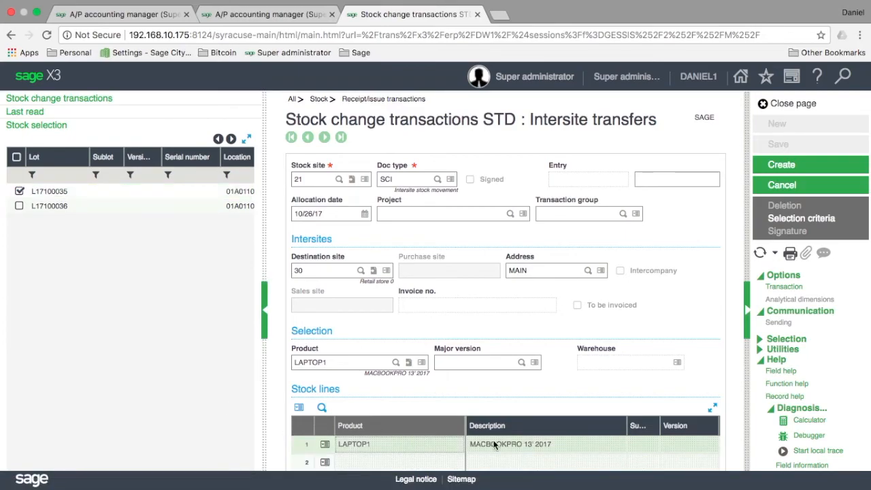
{"action": "left_click", "coordinate": [712, 408]}
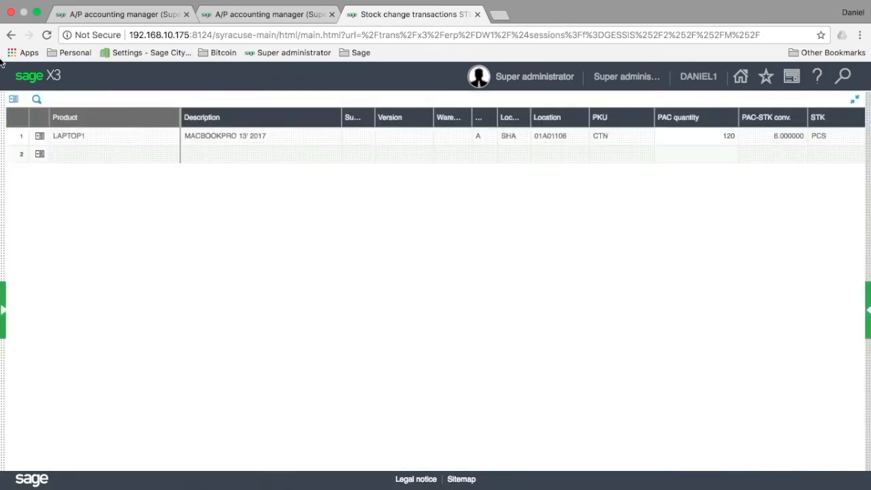
Step: Enter destination unit 'pc' on the line, which is rejected as nonexistent
{"action": "left_click", "coordinate": [133, 138]}
{"action": "key", "text": "Tab"}
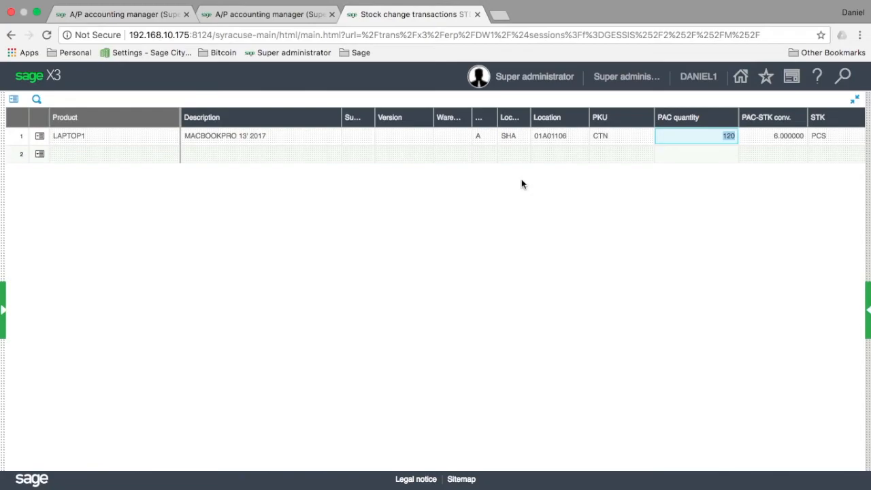
{"action": "key", "text": "Tab"}
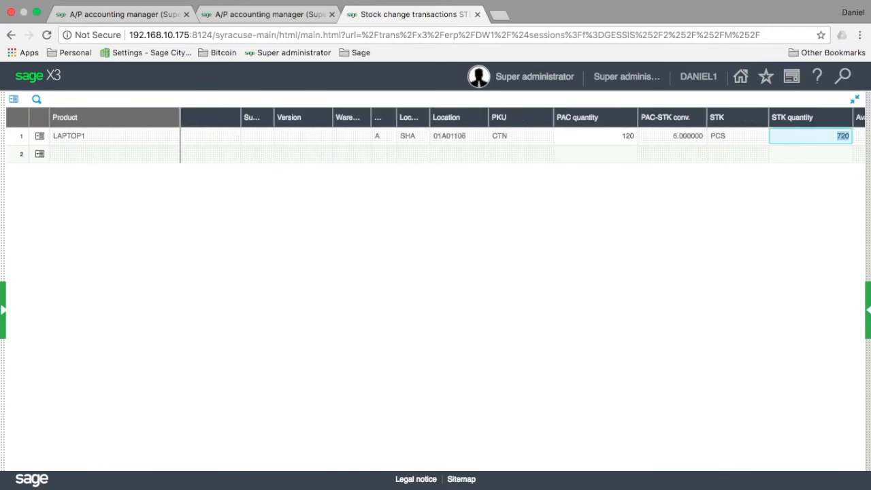
{"action": "key", "text": "Tab"}
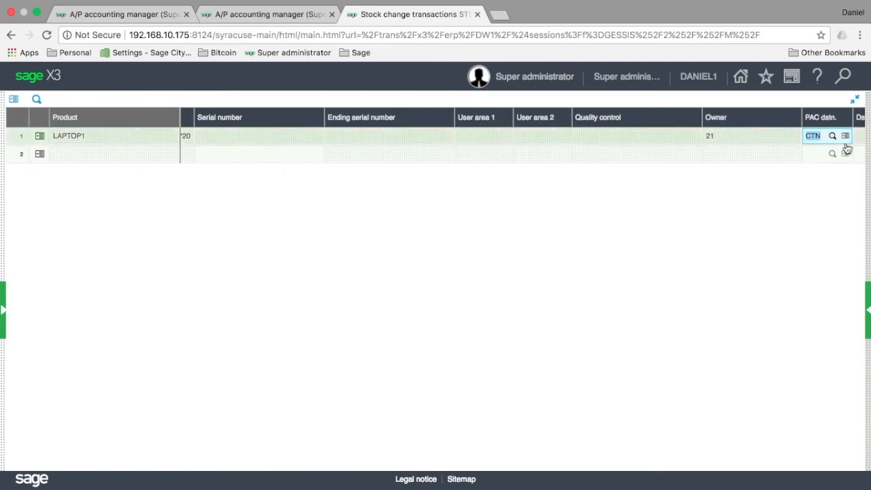
{"action": "type", "text": "pcs"}
{"action": "key", "text": "Tab"}
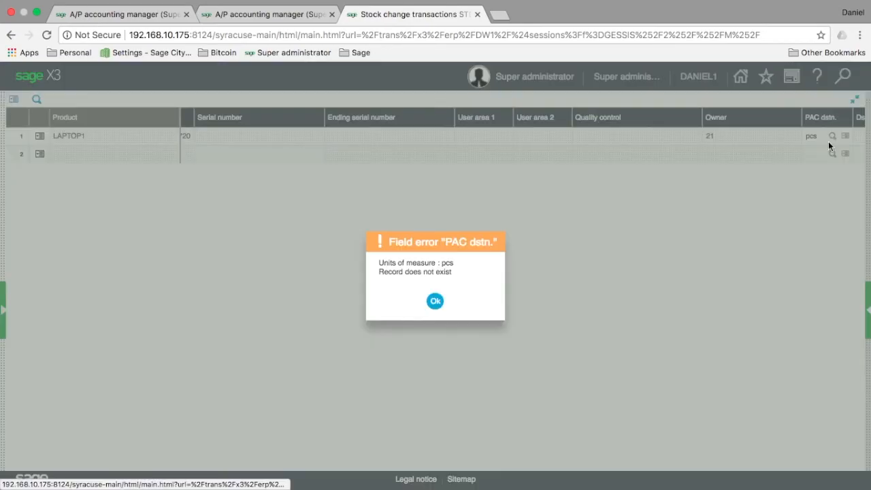
Step: Dismiss the unit error and set the line's destination unit to PCS
{"action": "left_click", "coordinate": [426, 301]}
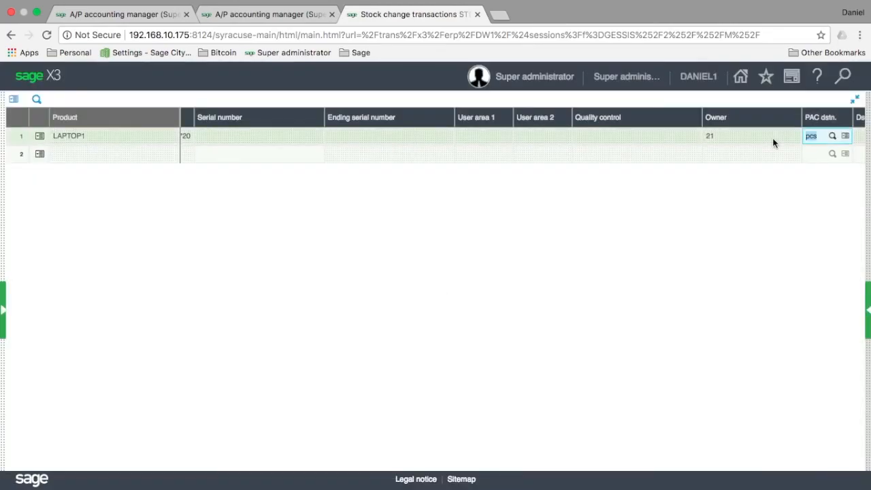
{"action": "type", "text": "PCS"}
{"action": "key", "text": "Tab"}
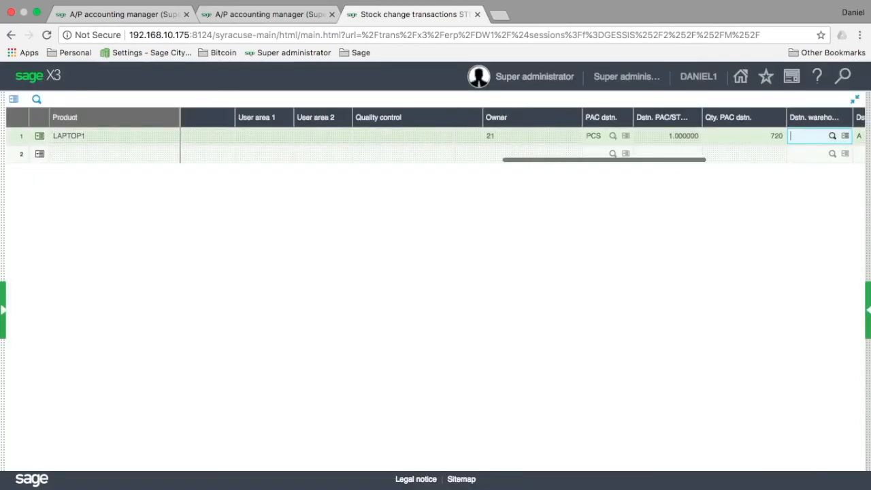
{"action": "key", "text": "Tab"}
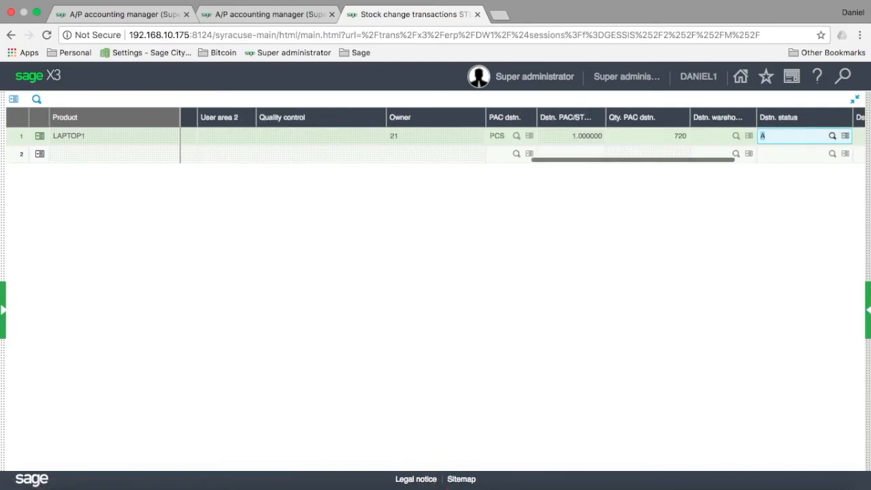
{"action": "key", "text": "Tab"}
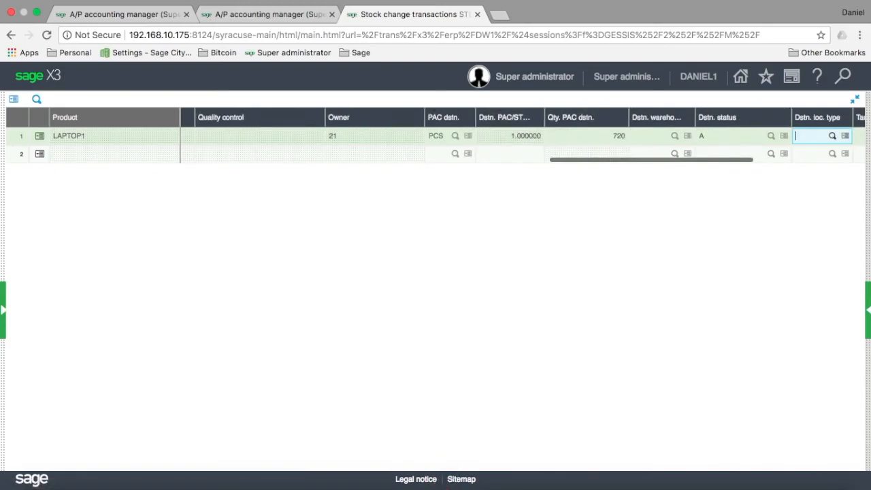
Step: Choose location type DED with target A102, then create the 21-to-30 transfer
{"action": "left_click", "coordinate": [835, 139]}
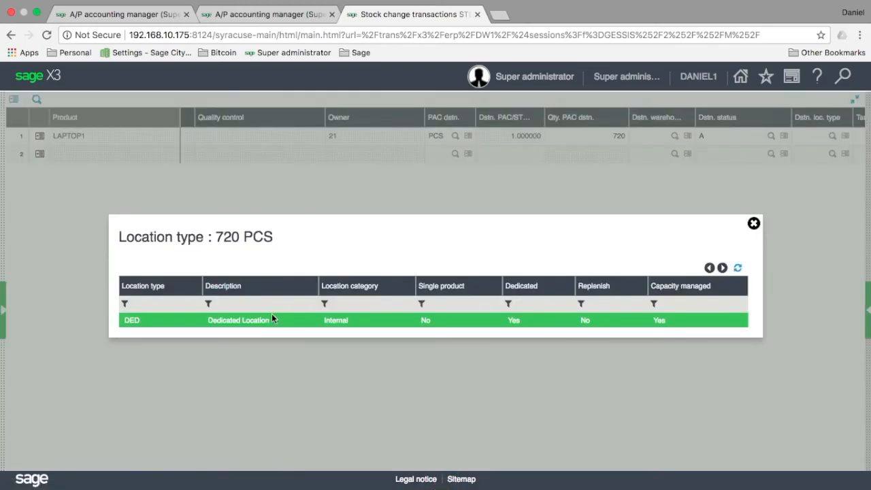
{"action": "left_click", "coordinate": [270, 326]}
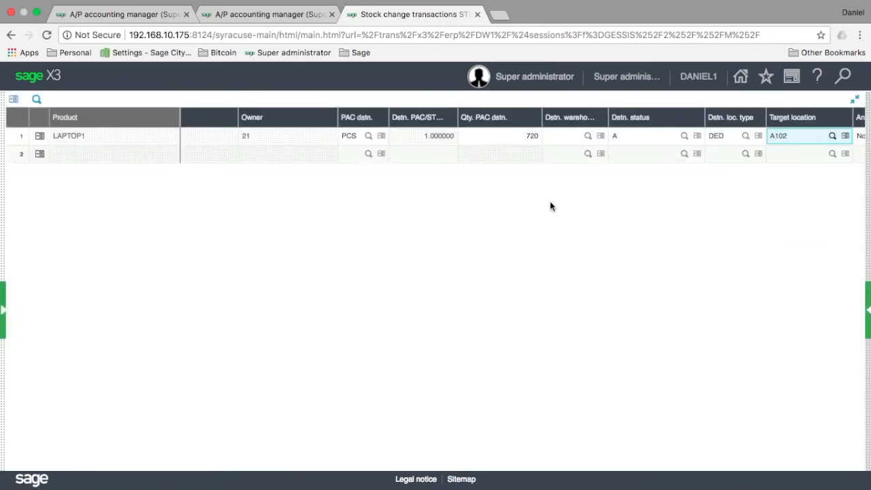
{"action": "key", "text": "Tab"}
{"action": "key", "text": "Tab"}
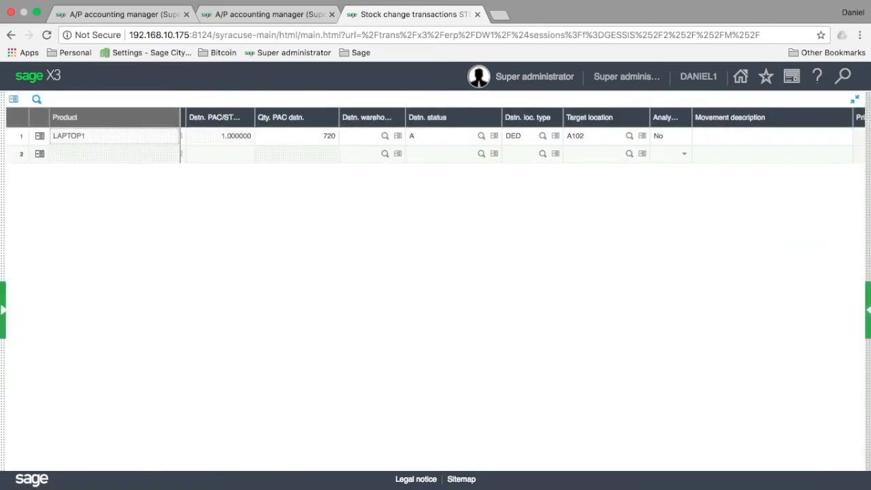
{"action": "left_click", "coordinate": [855, 100]}
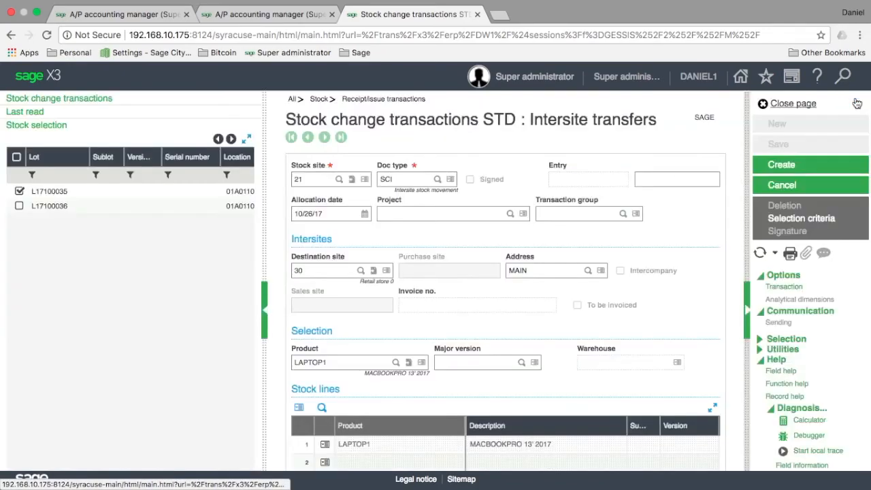
{"action": "left_click", "coordinate": [782, 167]}
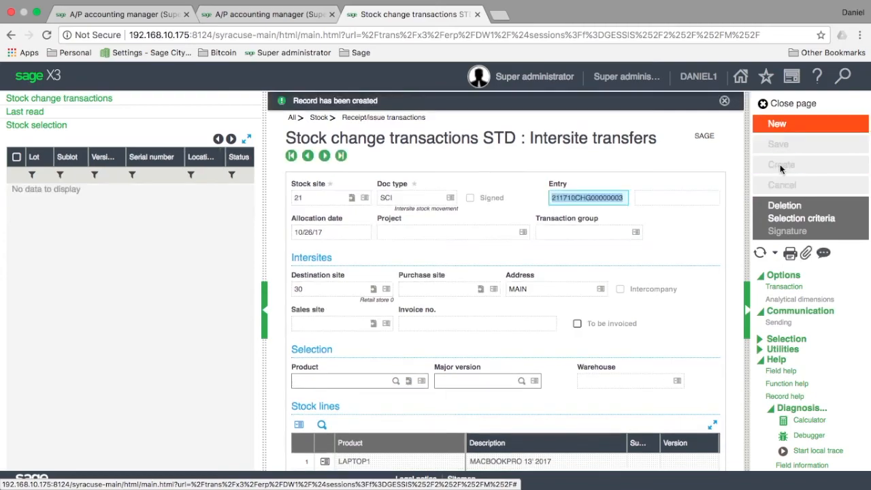